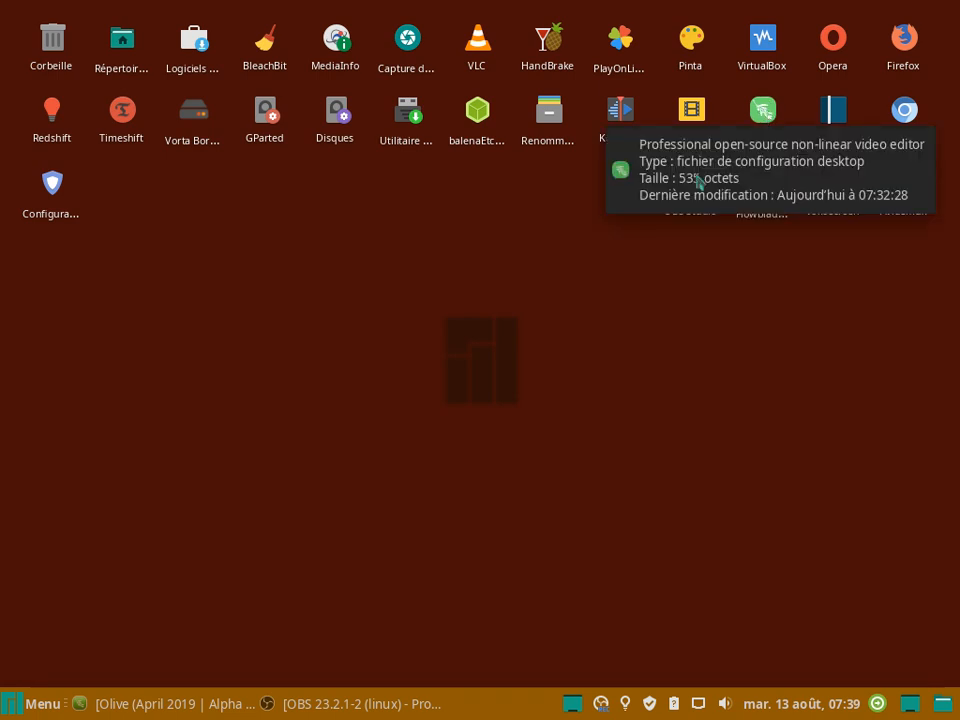
- Switch to the Olive video editor and set its interface language to français in the preferences
click(197, 704)
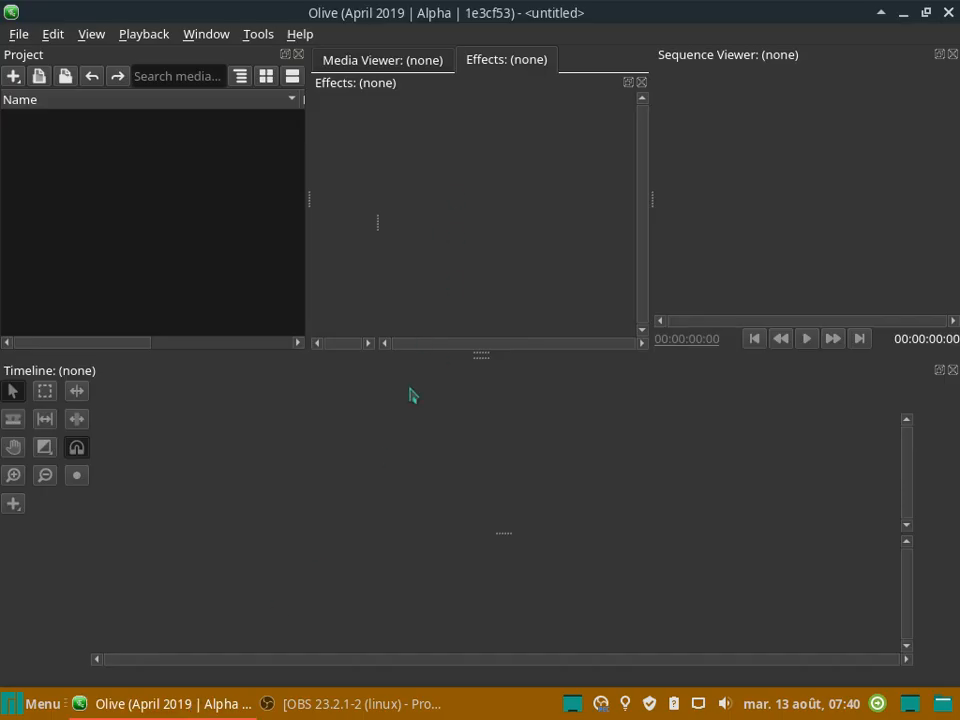
click(259, 36)
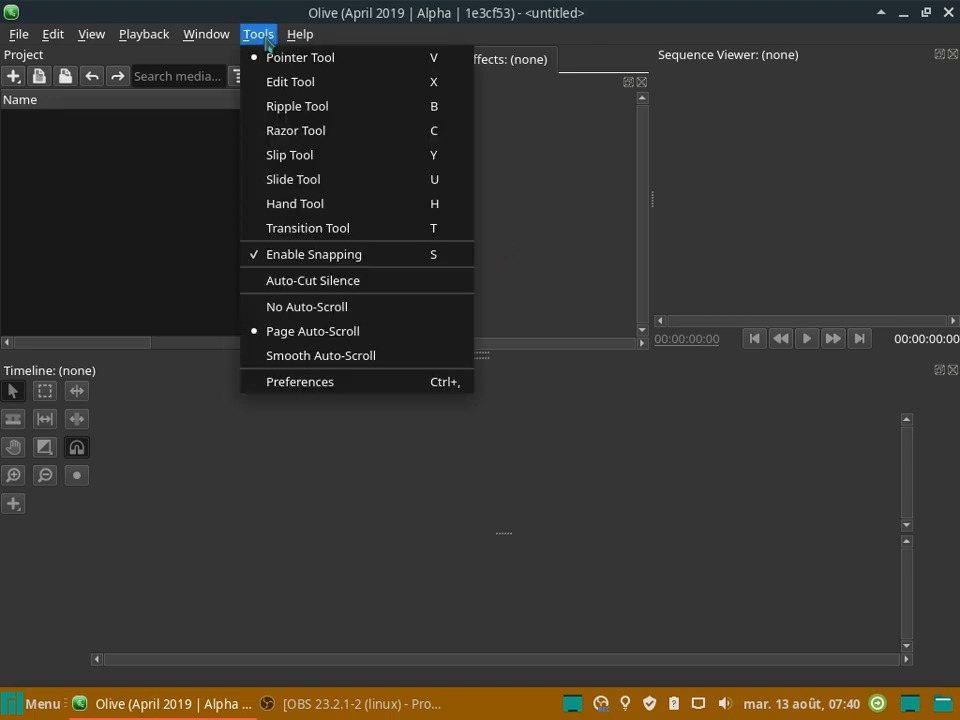
click(315, 383)
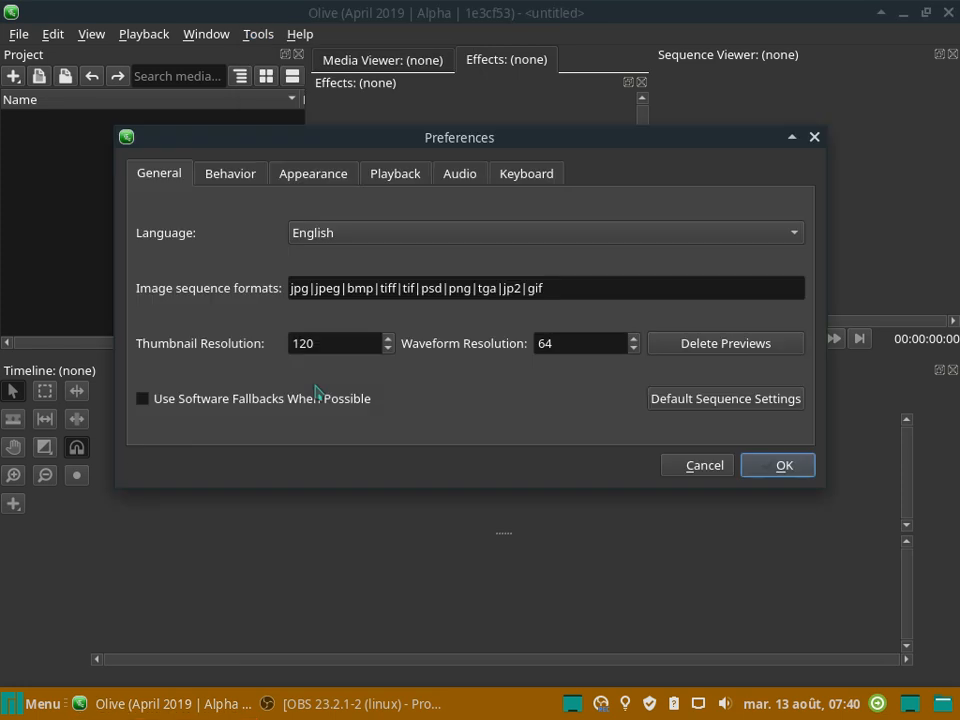
click(364, 240)
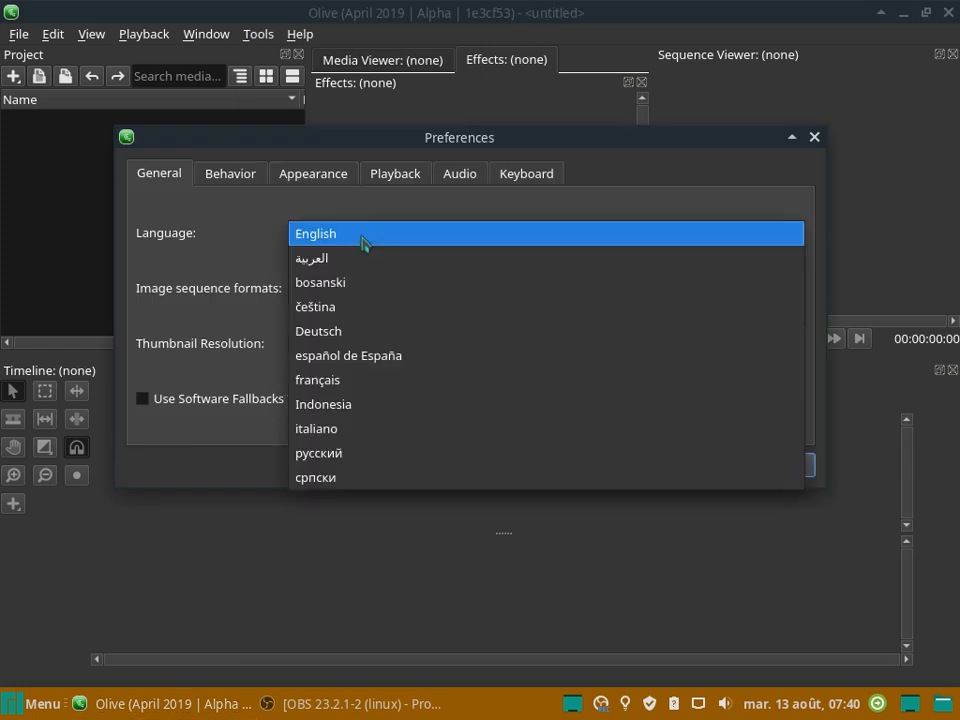
click(338, 381)
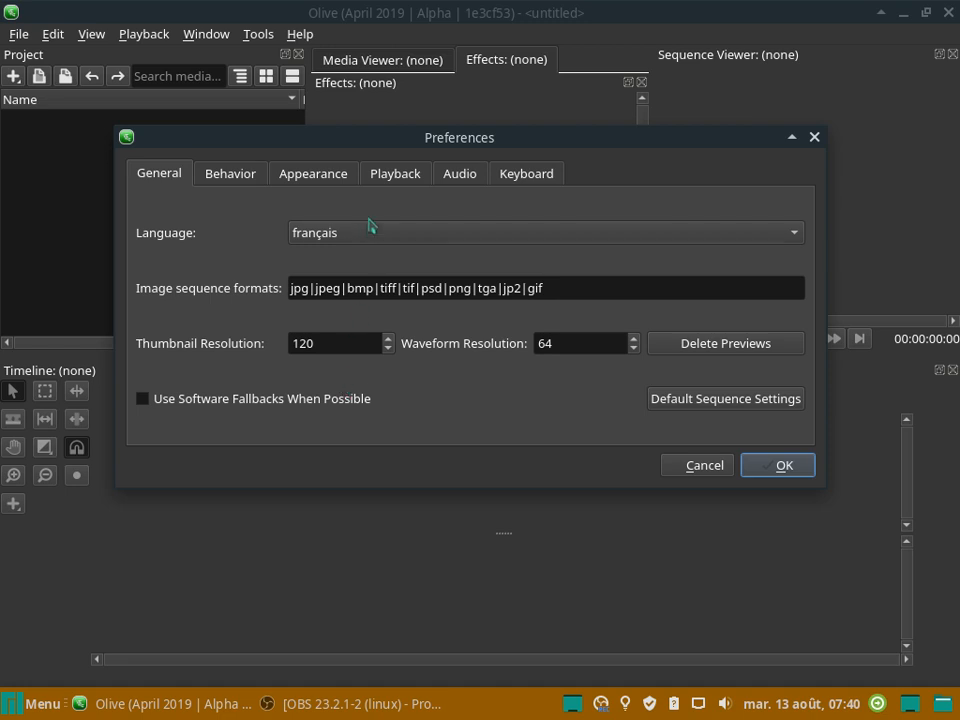
click(755, 466)
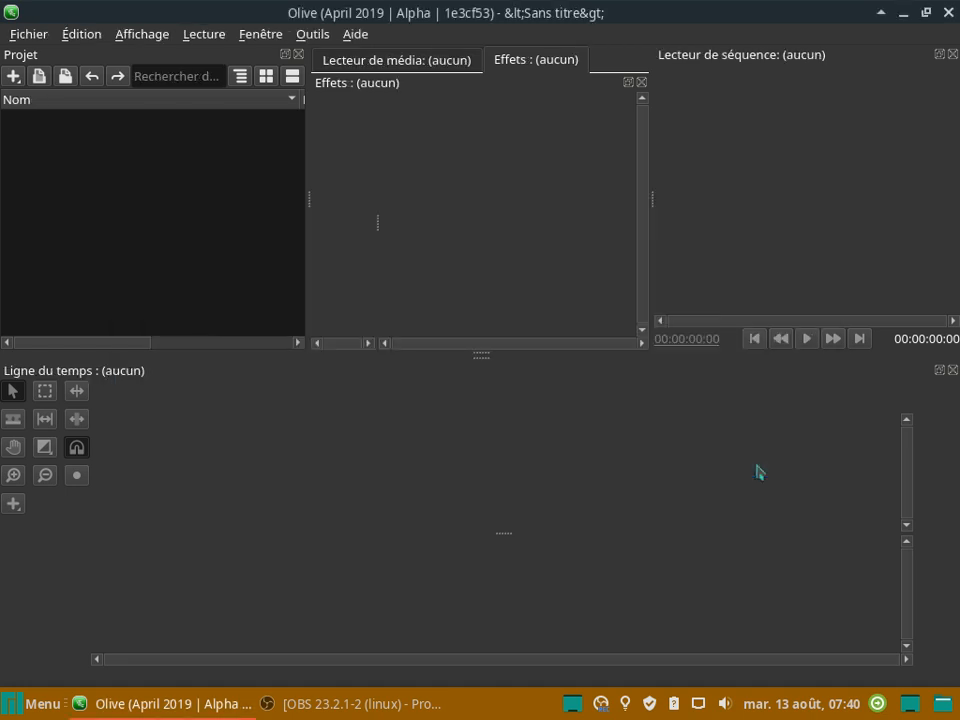
- Review the general and behaviour preferences, set the theme to Olive Light and restart the editor, dismissing the welcome message
click(314, 37)
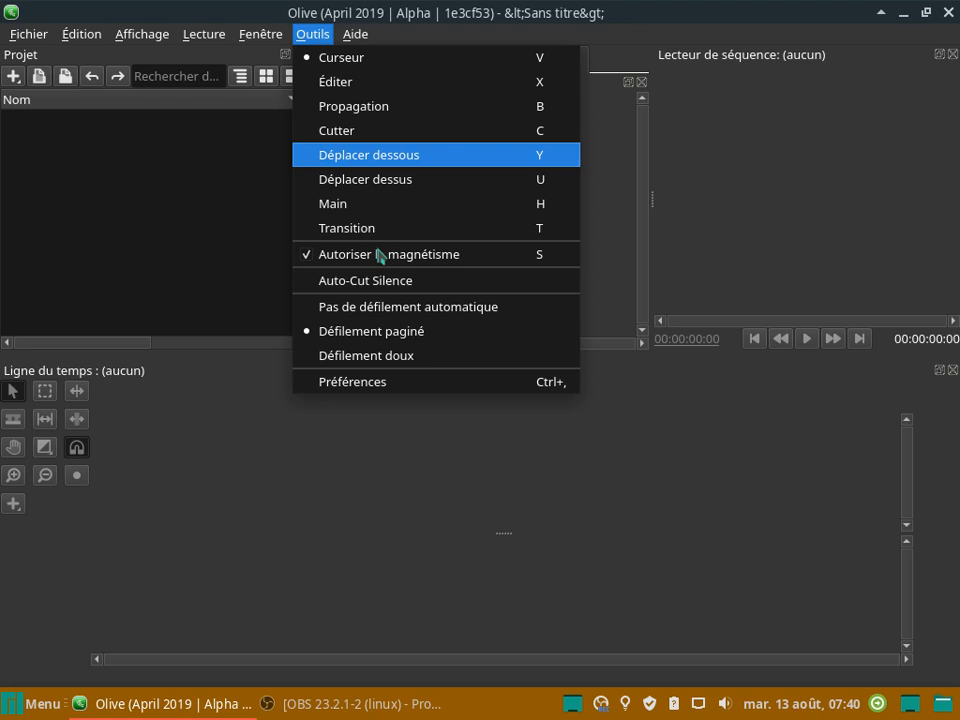
click(376, 382)
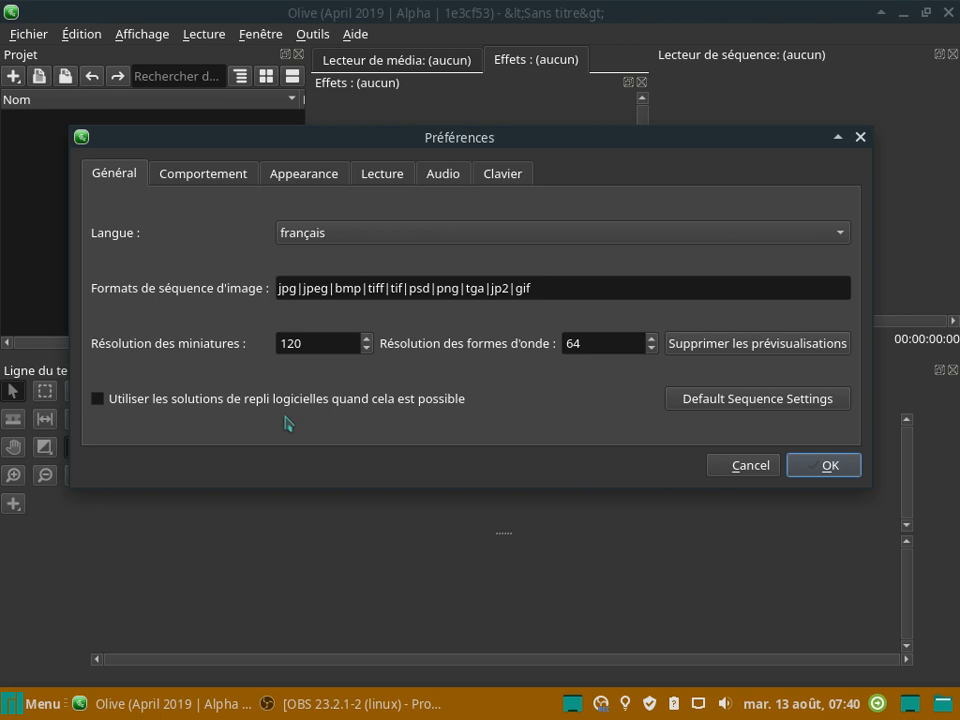
click(235, 186)
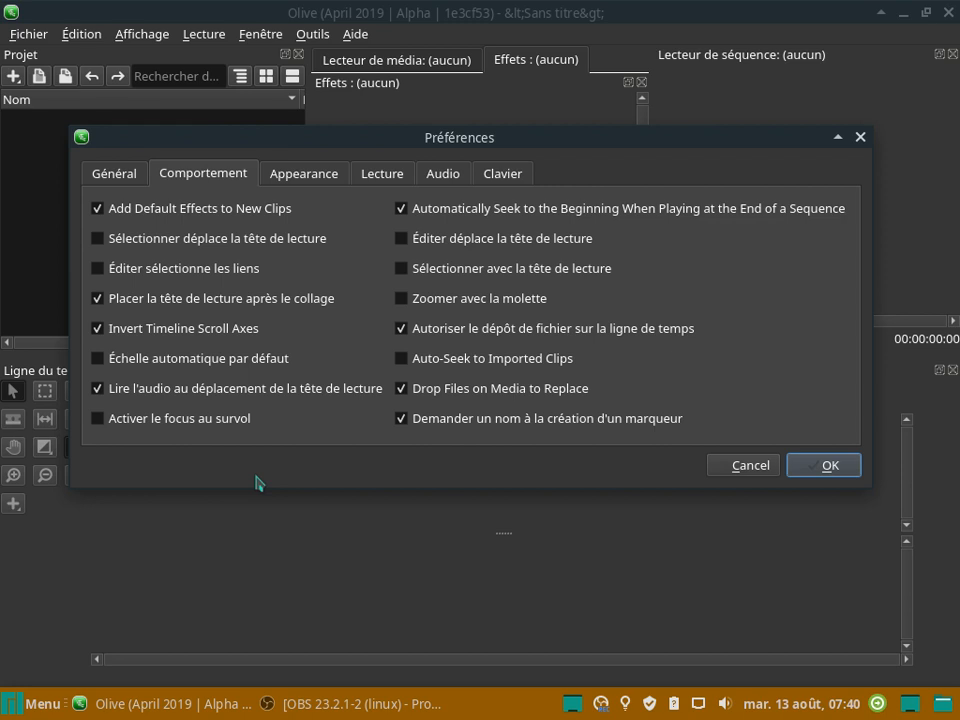
click(270, 178)
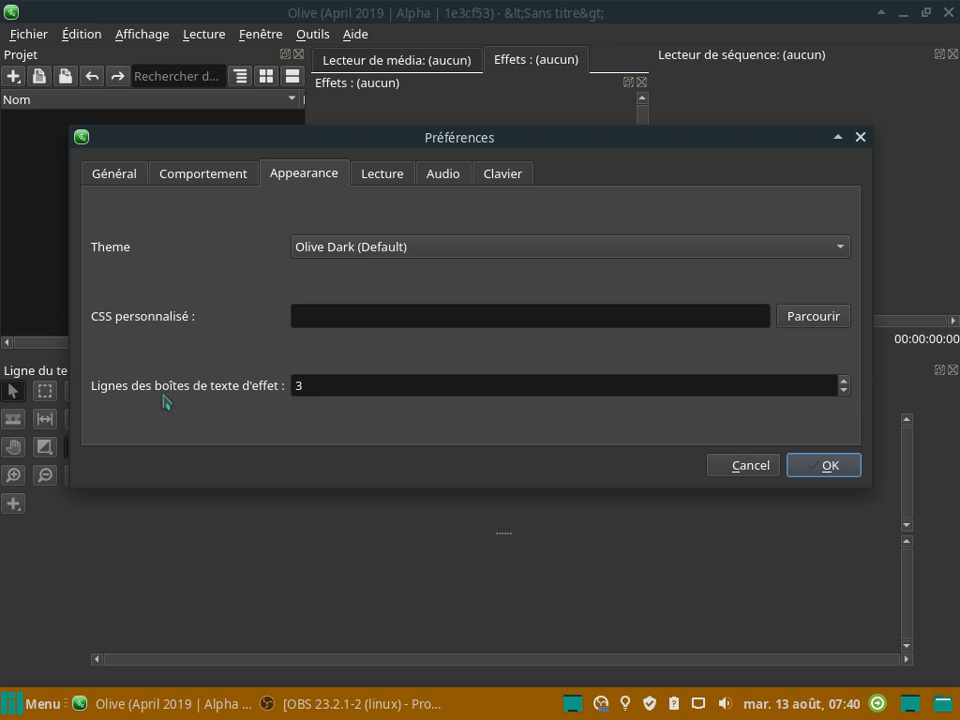
click(533, 250)
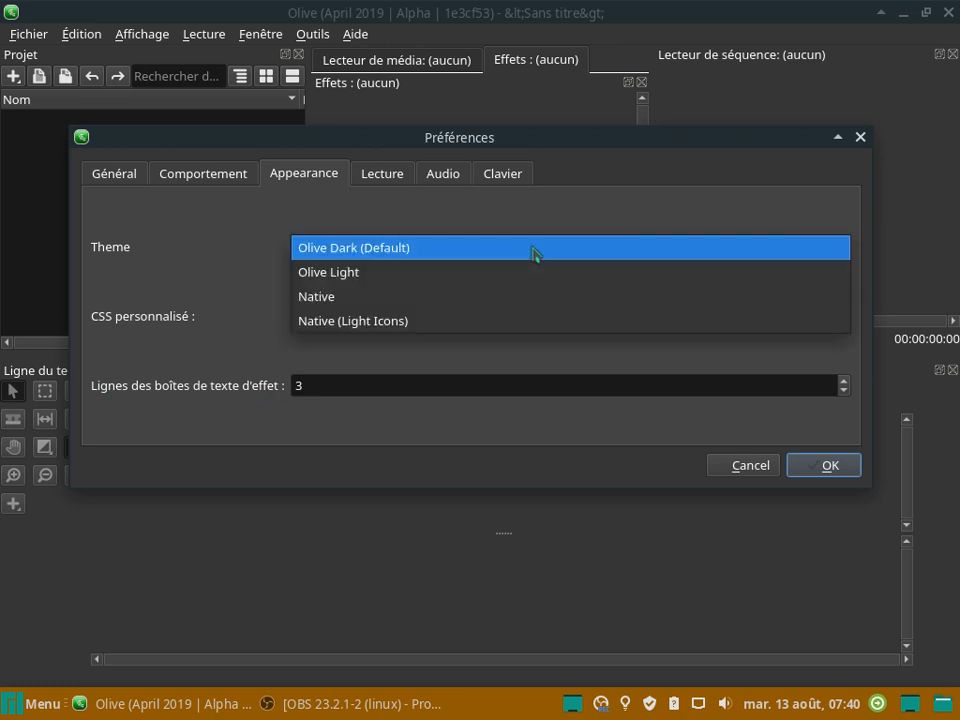
click(433, 279)
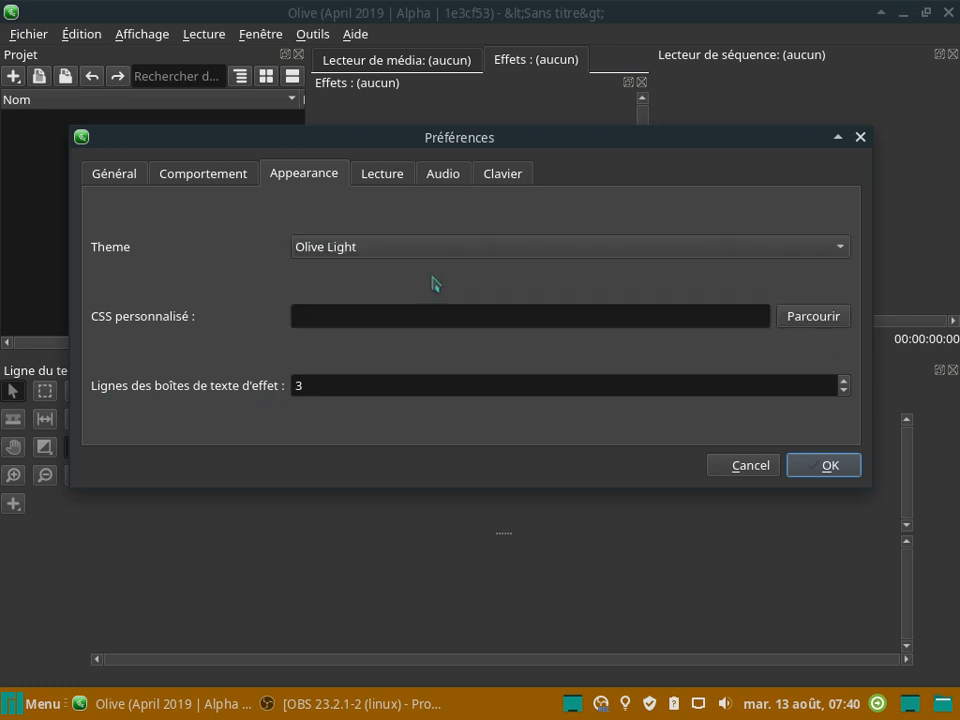
click(808, 467)
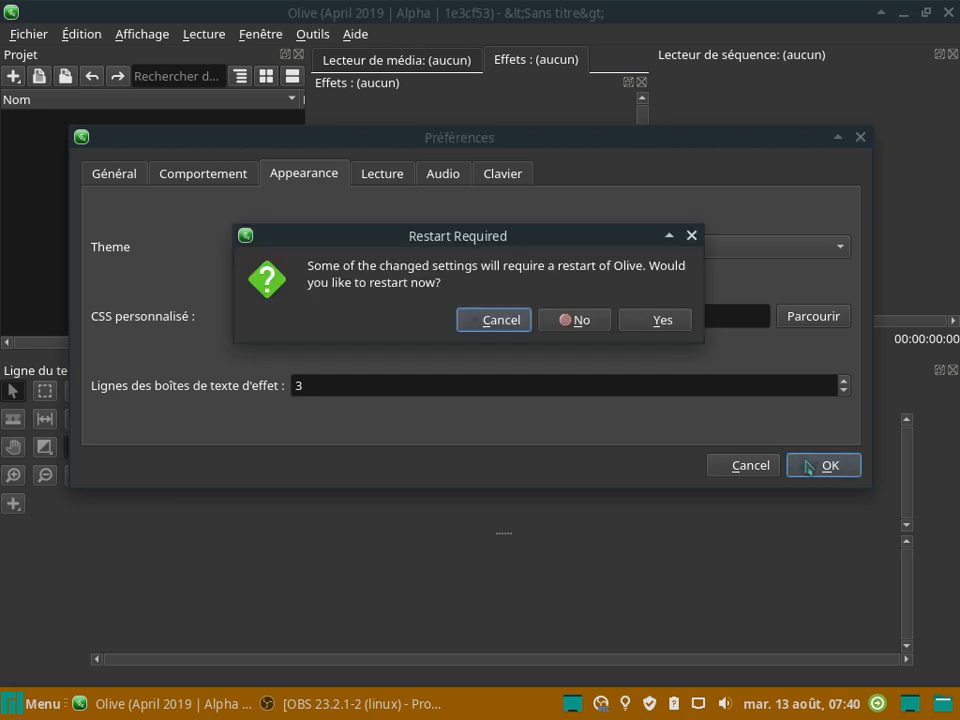
click(658, 320)
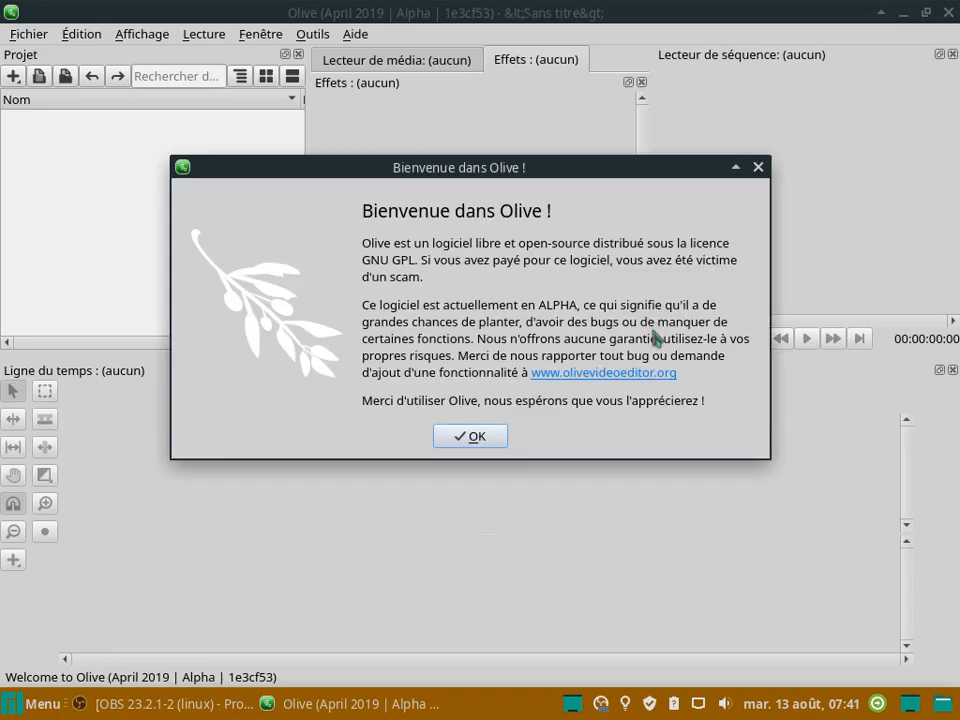
click(494, 443)
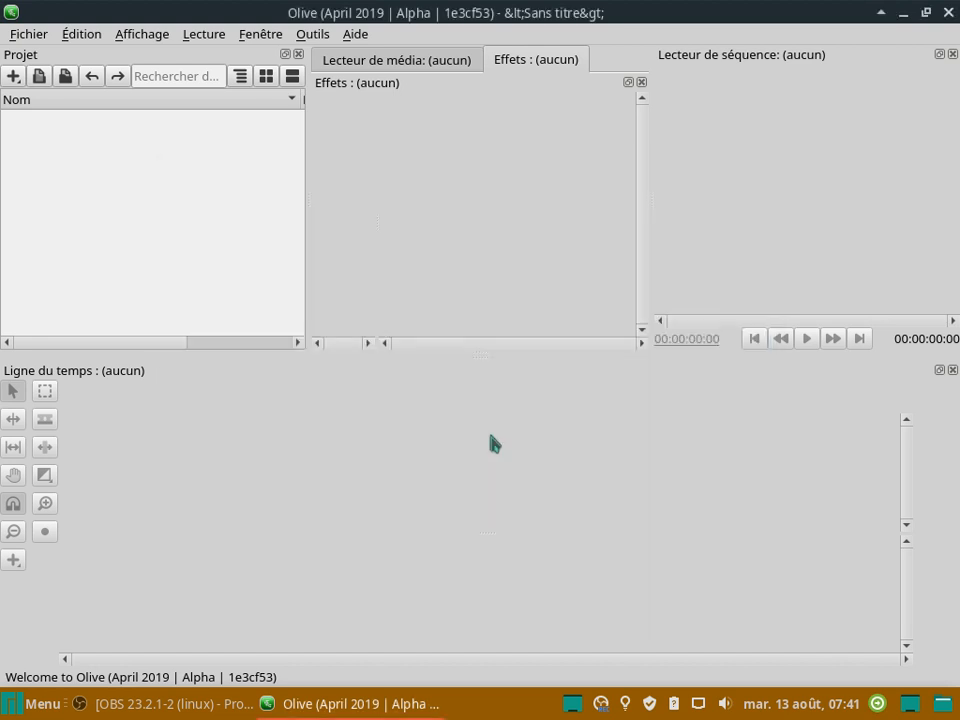
- Change the interface theme to Native, restart the editor to apply it and dismiss the welcome message
click(313, 36)
click(354, 382)
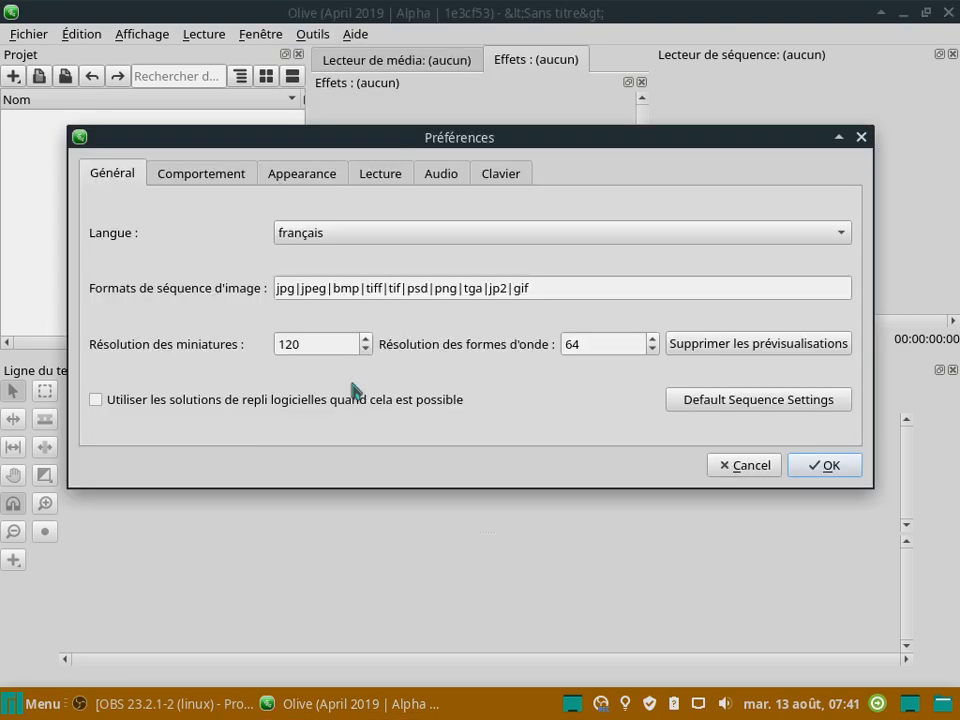
click(322, 176)
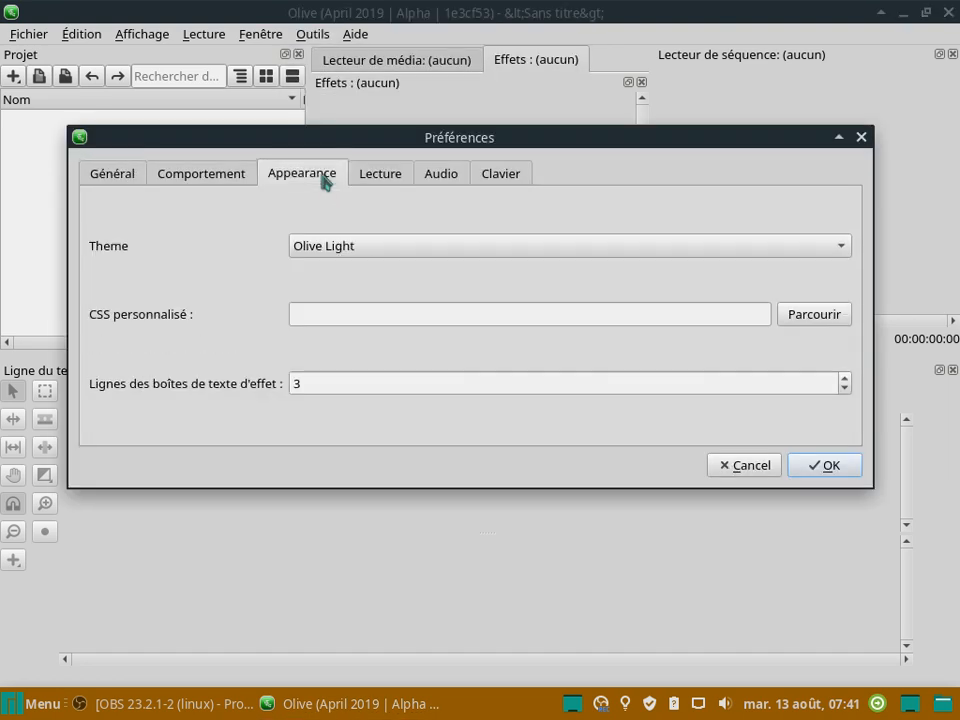
click(386, 251)
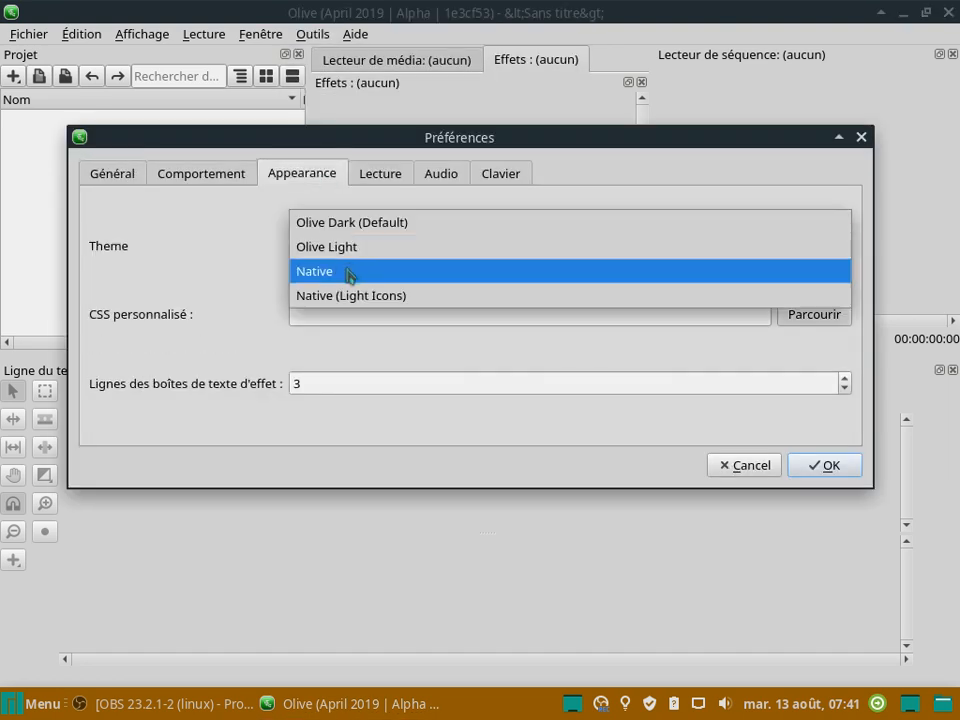
click(349, 273)
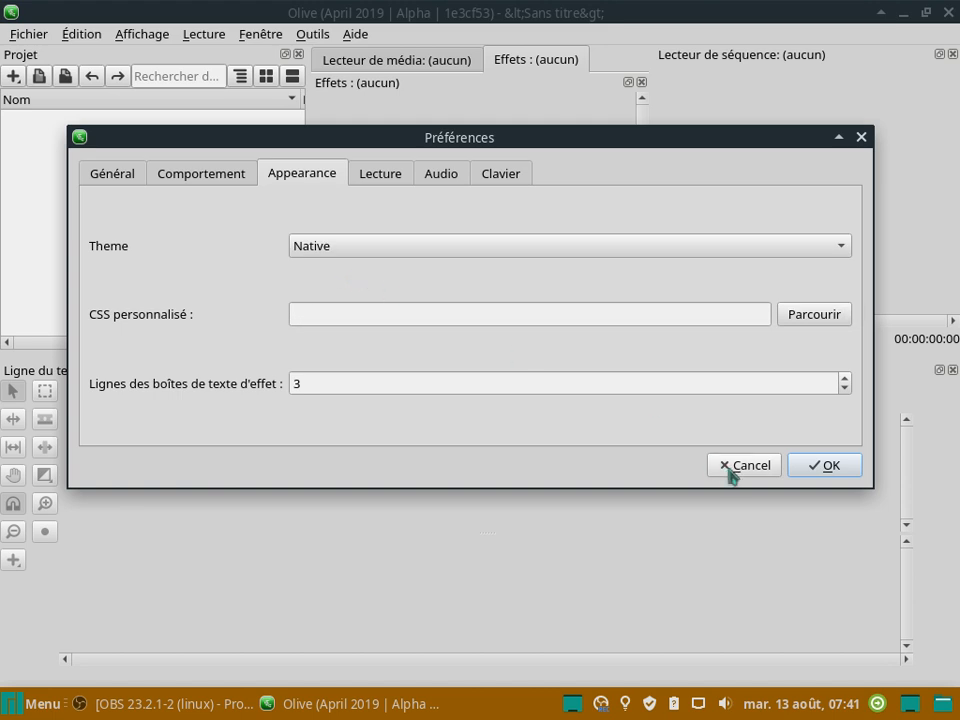
click(812, 465)
click(660, 326)
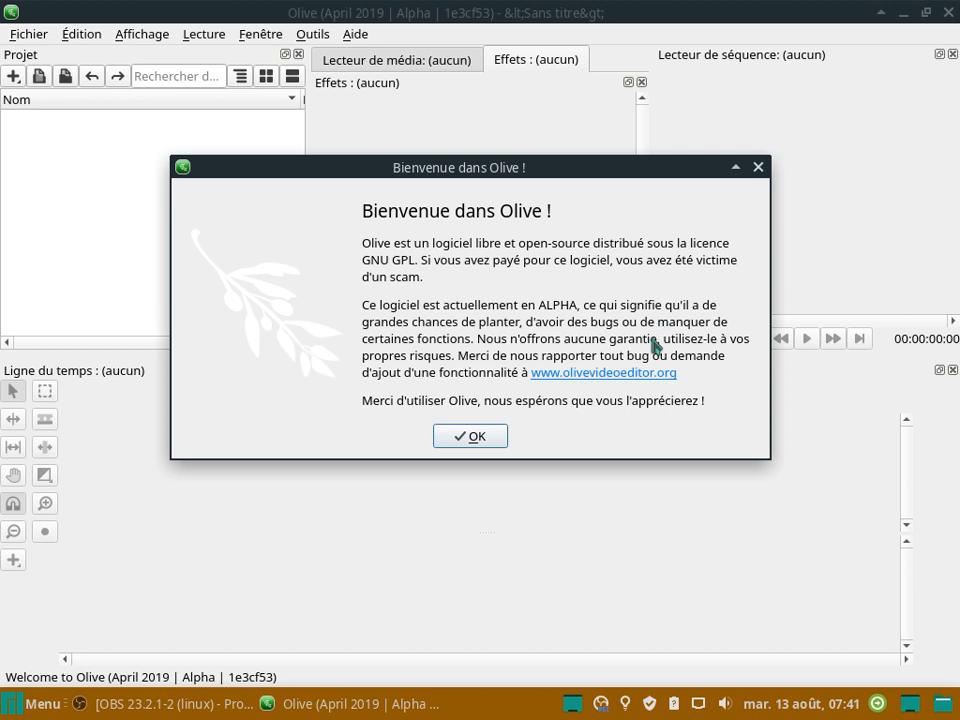
click(493, 439)
- Change the interface theme to Native (Light Icons), restart the editor and dismiss the welcome message
click(318, 40)
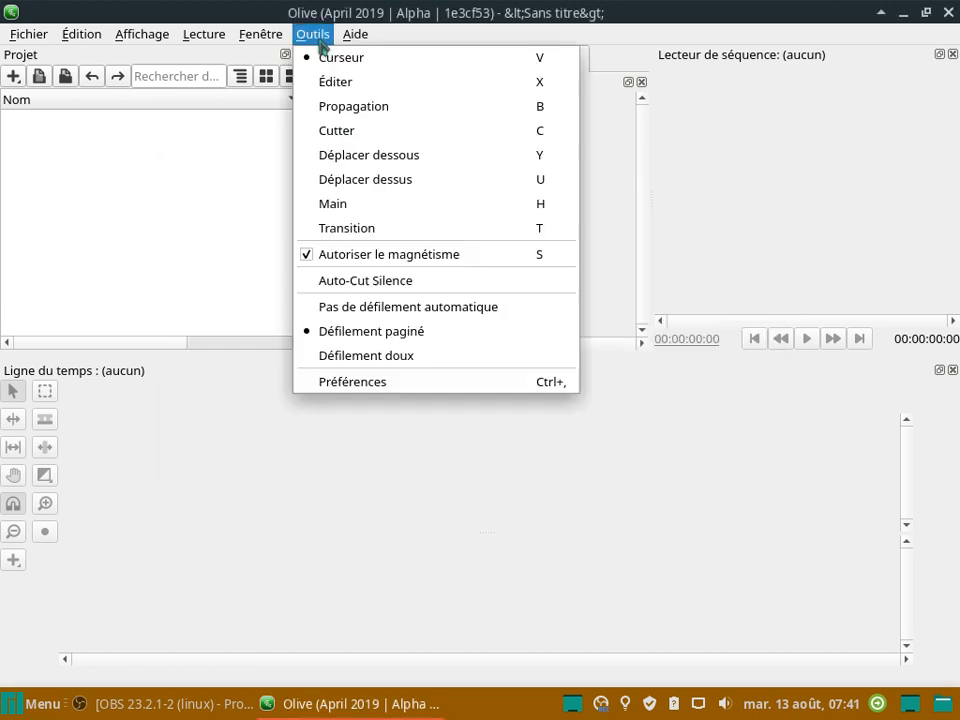
click(369, 386)
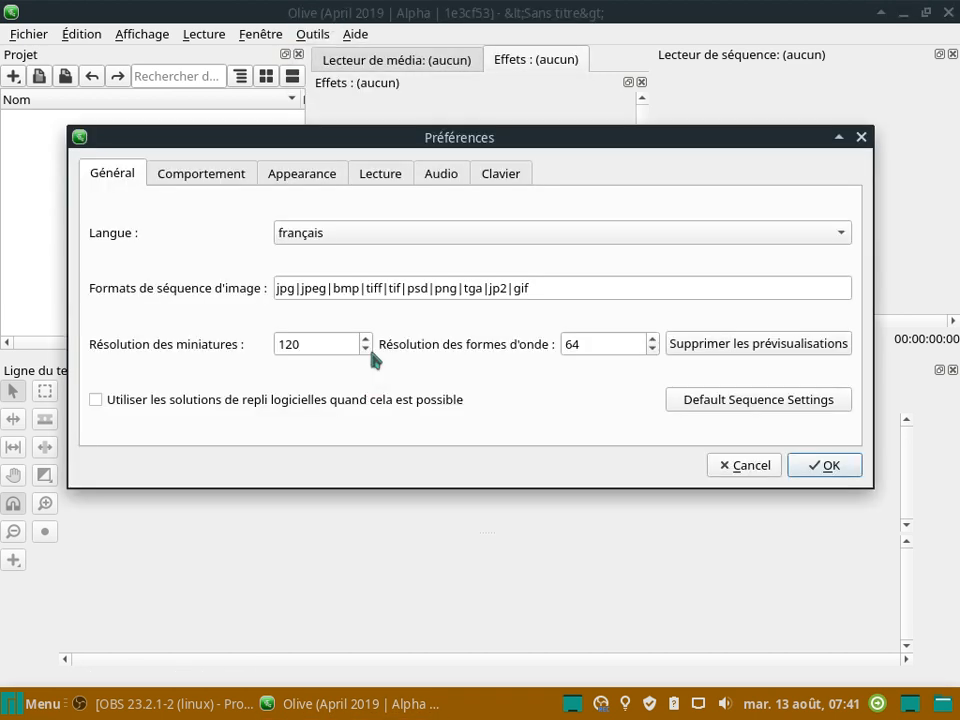
click(297, 180)
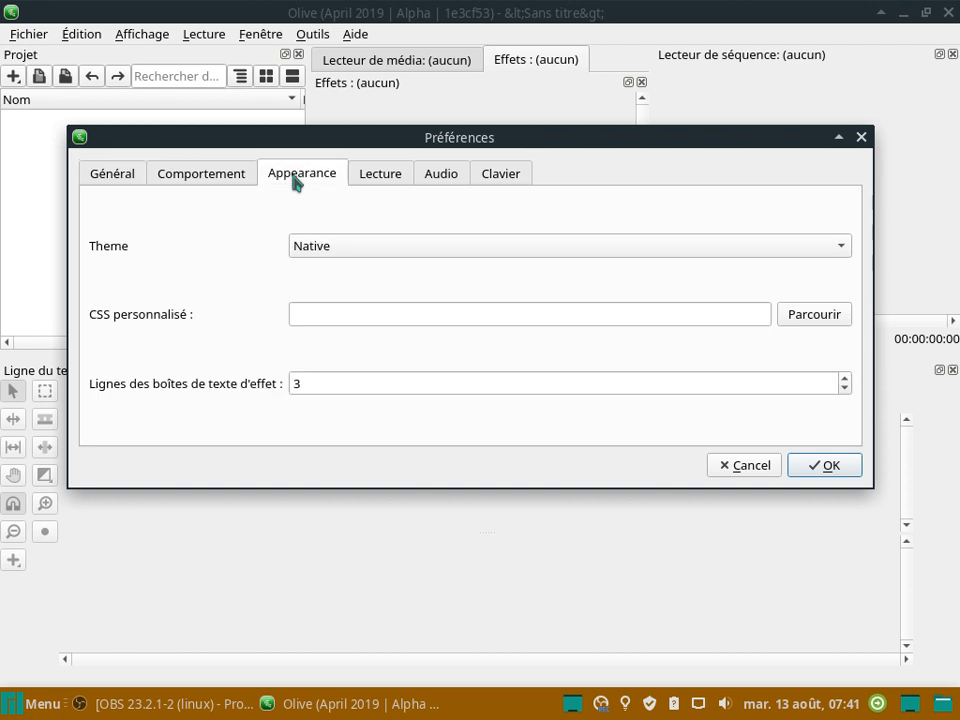
click(355, 257)
click(350, 272)
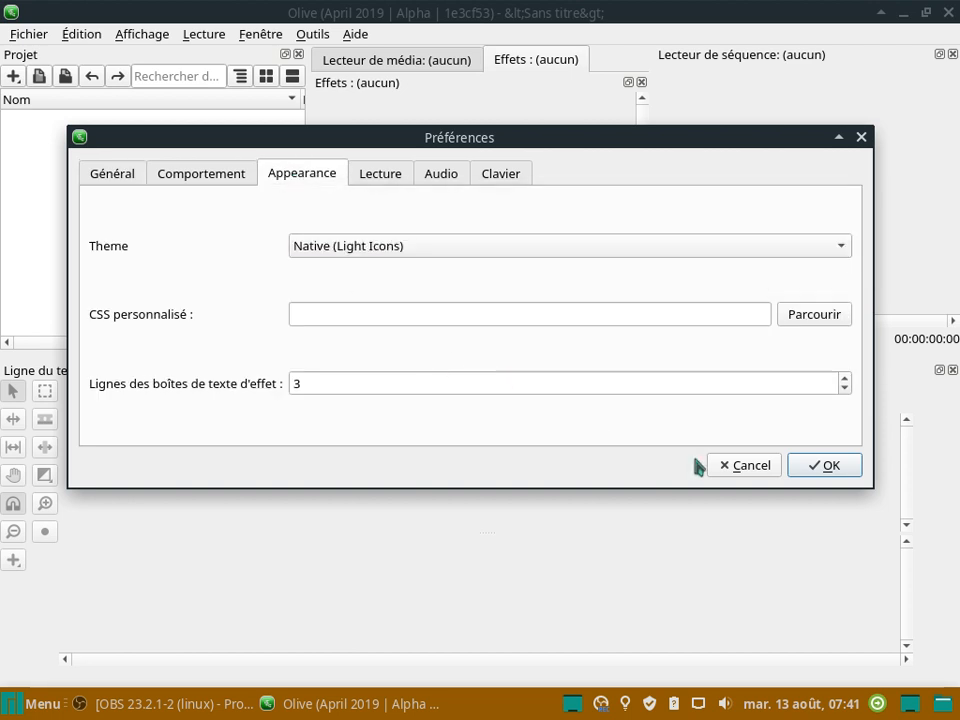
click(825, 468)
click(645, 322)
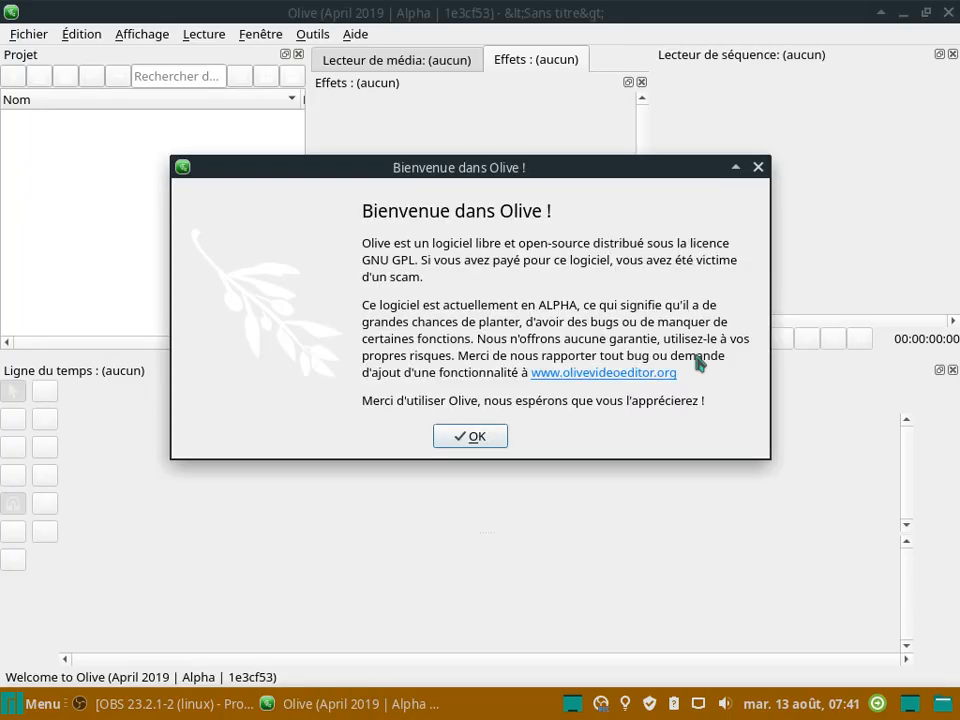
click(490, 438)
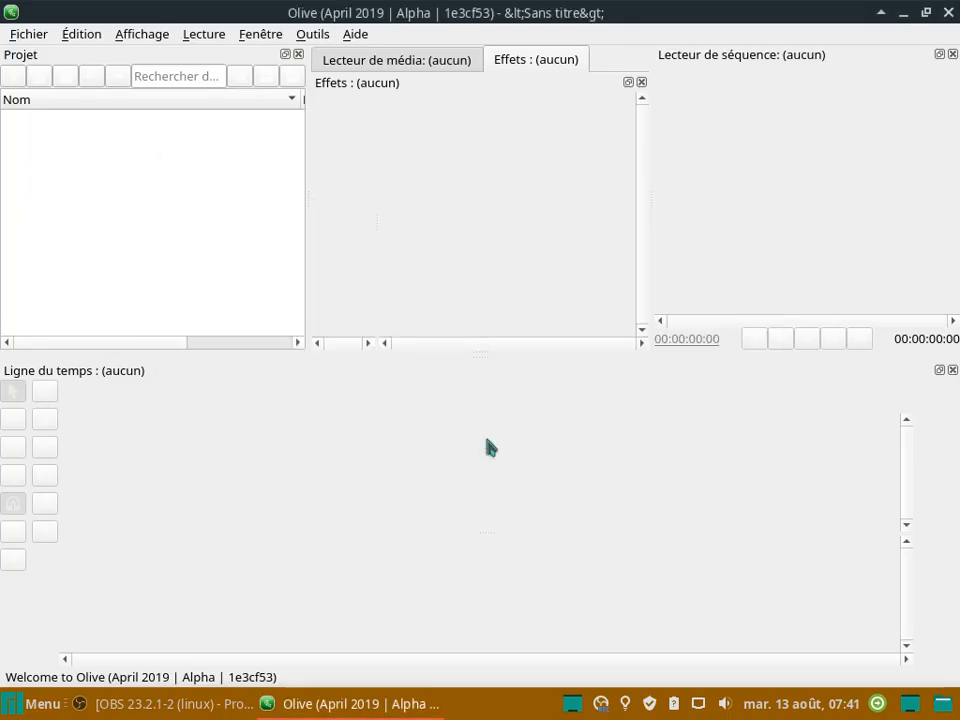
- Set the interface theme back to Olive Dark (Default), restart the editor and dismiss the welcome message
click(322, 34)
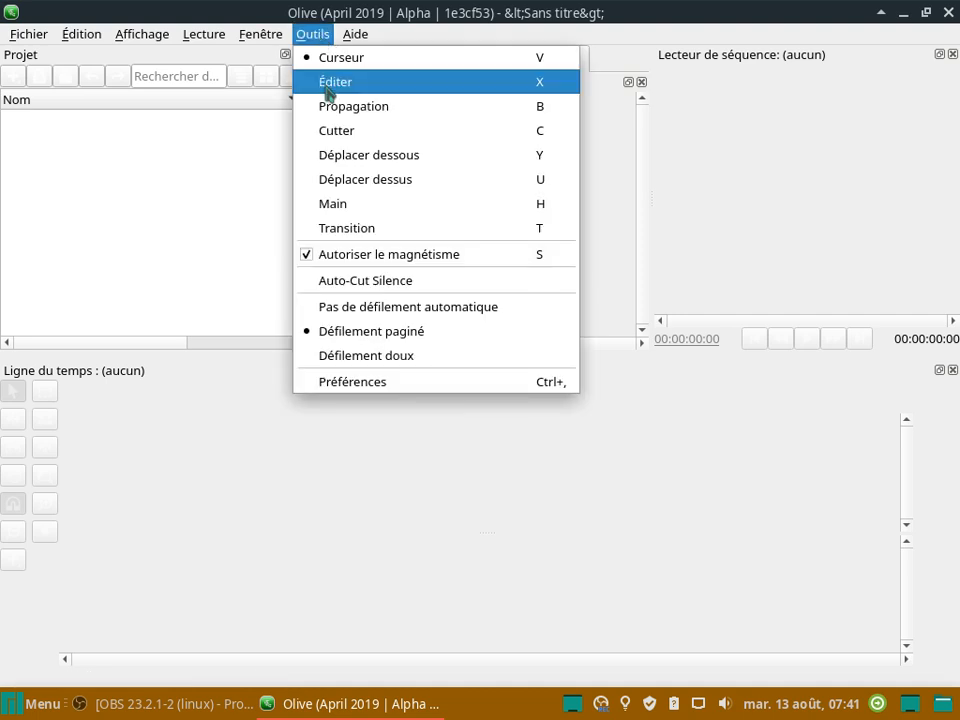
click(355, 382)
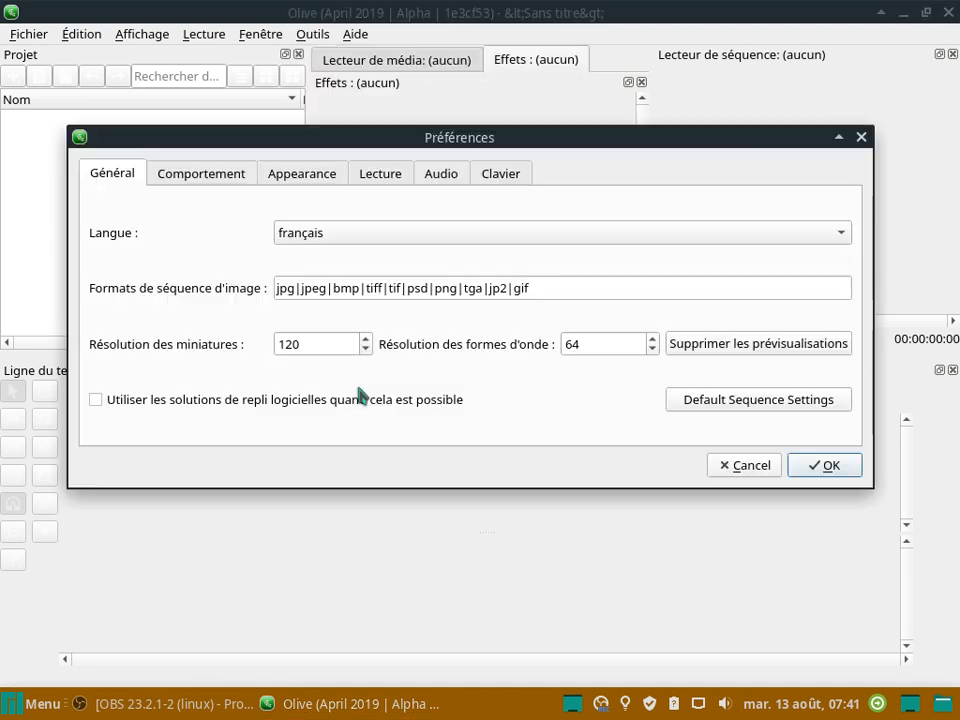
click(322, 180)
click(363, 246)
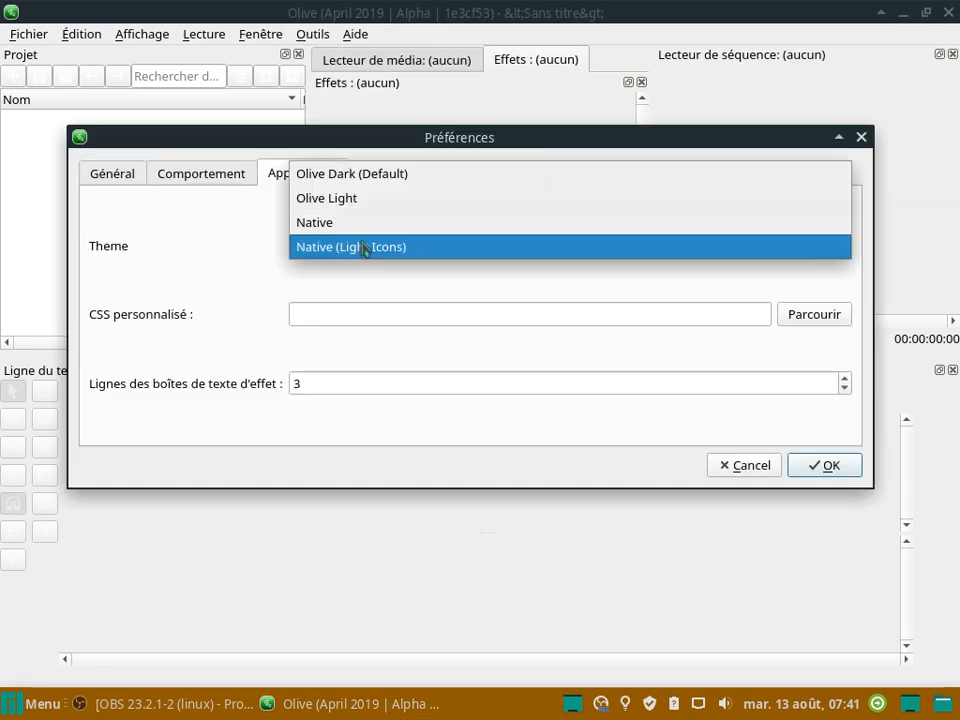
click(384, 178)
click(814, 466)
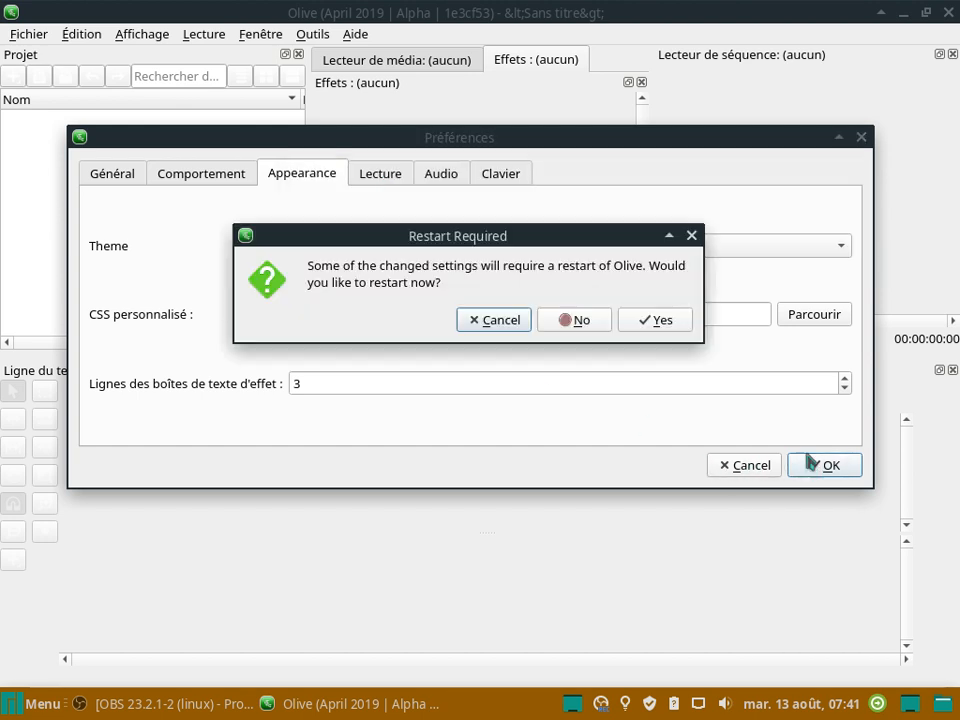
click(664, 321)
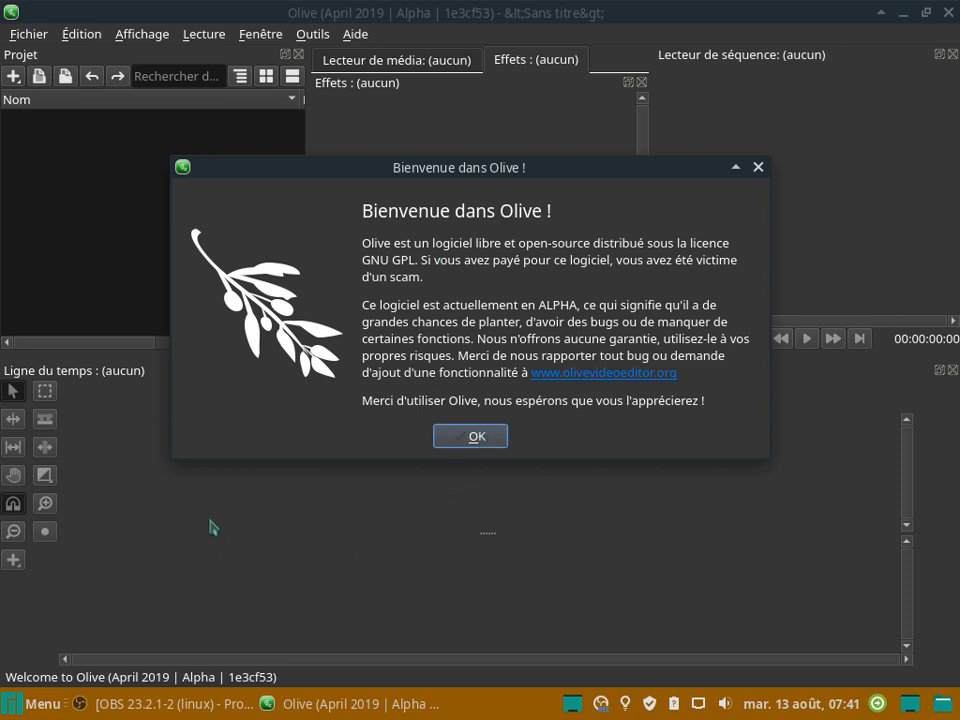
click(472, 436)
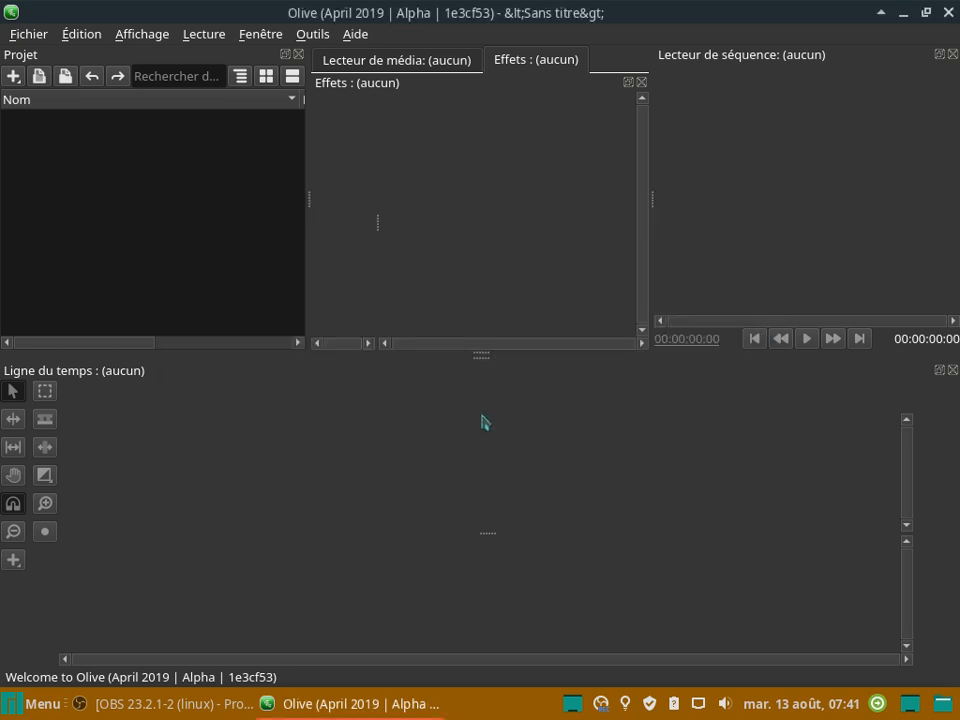
- Resize the workspace by narrowing the project panel, widening the effects area on both sides and slightly enlarging the timeline upward
drag(310, 199, 285, 205)
drag(349, 219, 380, 221)
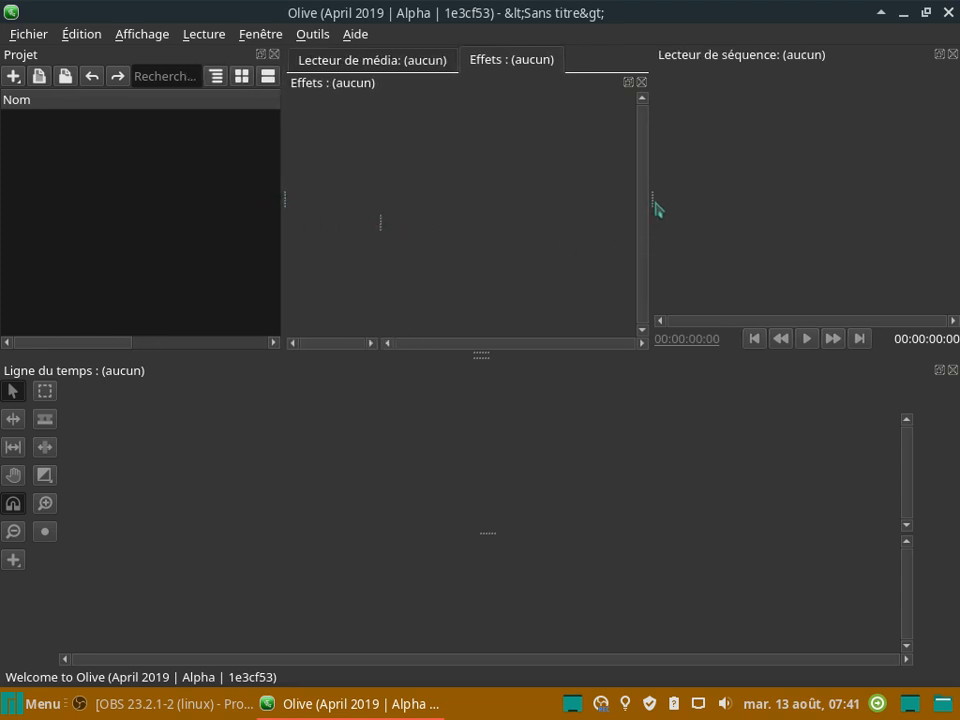
mouse_move(655, 207)
mouse_down()
mouse_move(647, 197)
mouse_move(546, 199)
mouse_move(664, 205)
mouse_up()
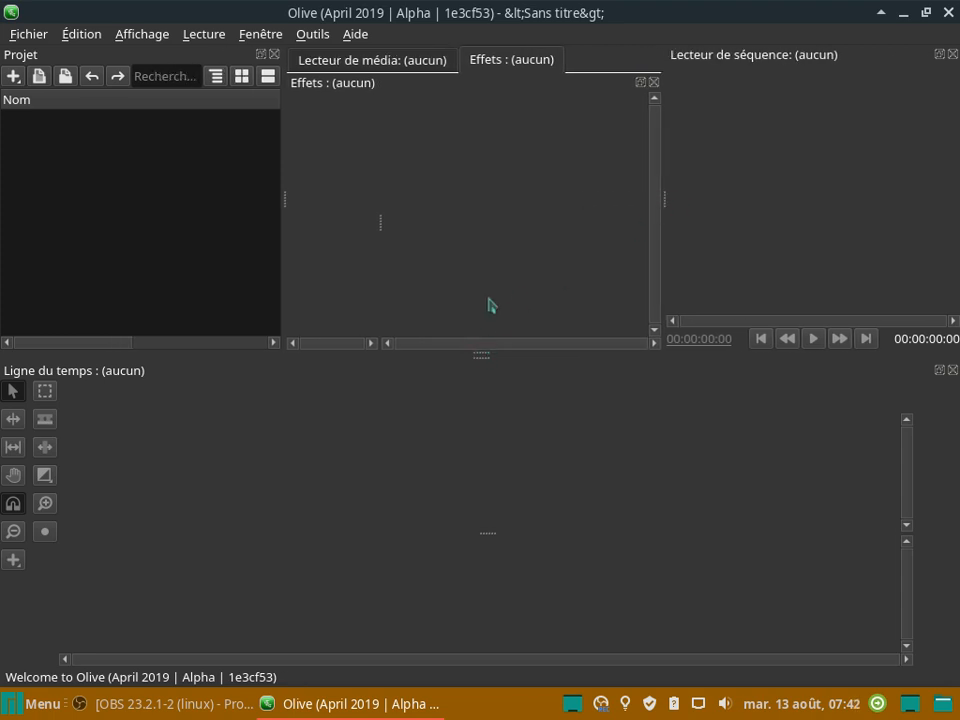
mouse_move(482, 349)
mouse_down()
mouse_move(482, 454)
mouse_move(490, 337)
mouse_move(484, 411)
mouse_move(483, 342)
mouse_up()
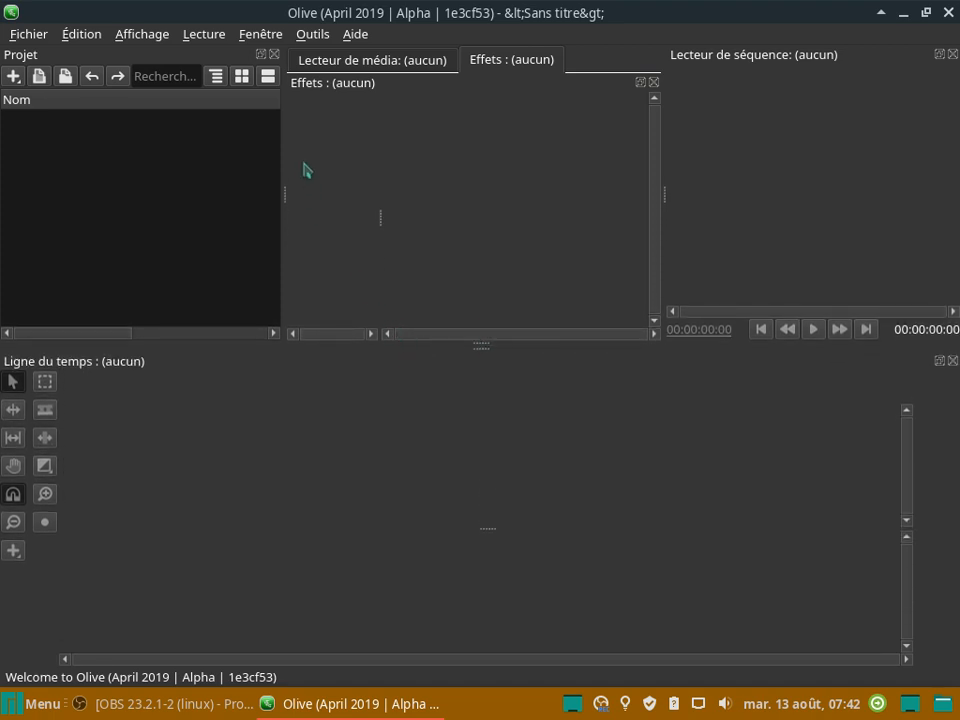
click(314, 36)
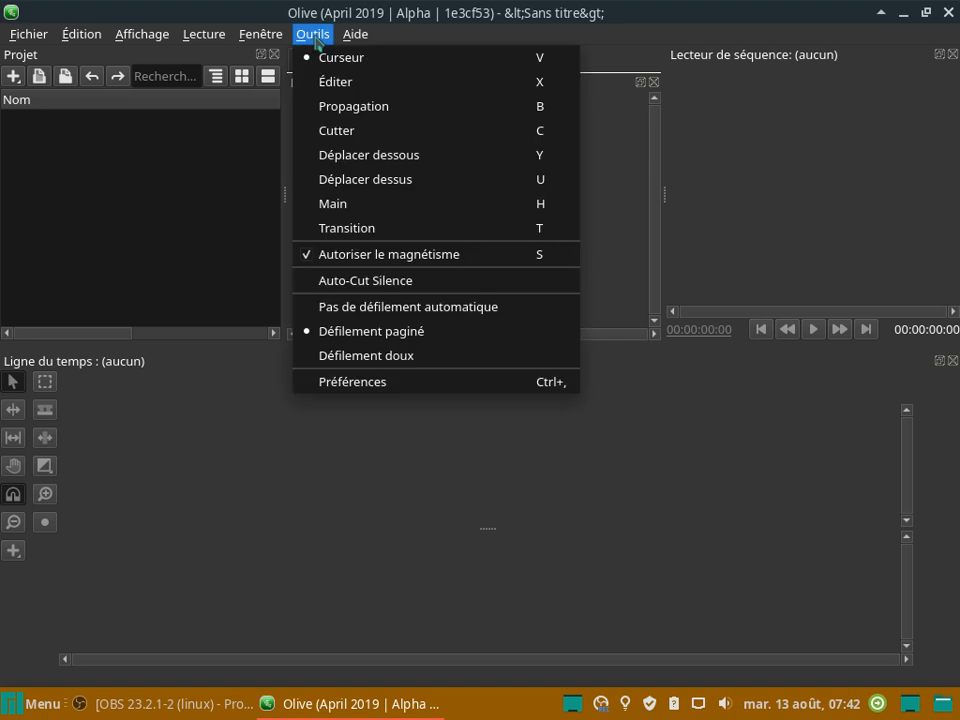
mouse_move(262, 37)
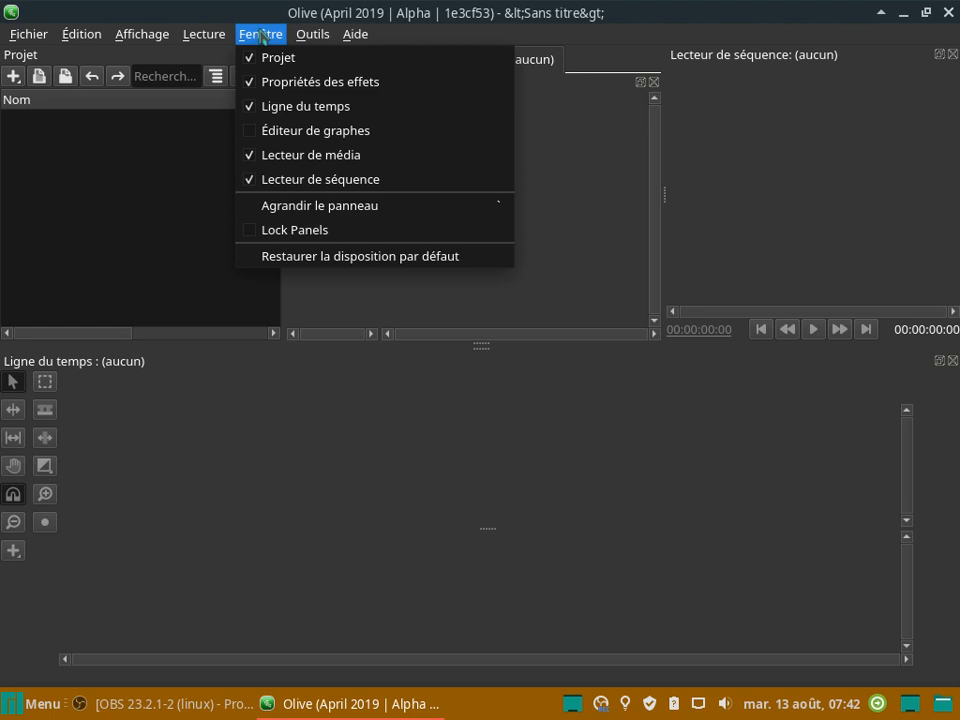
mouse_move(213, 38)
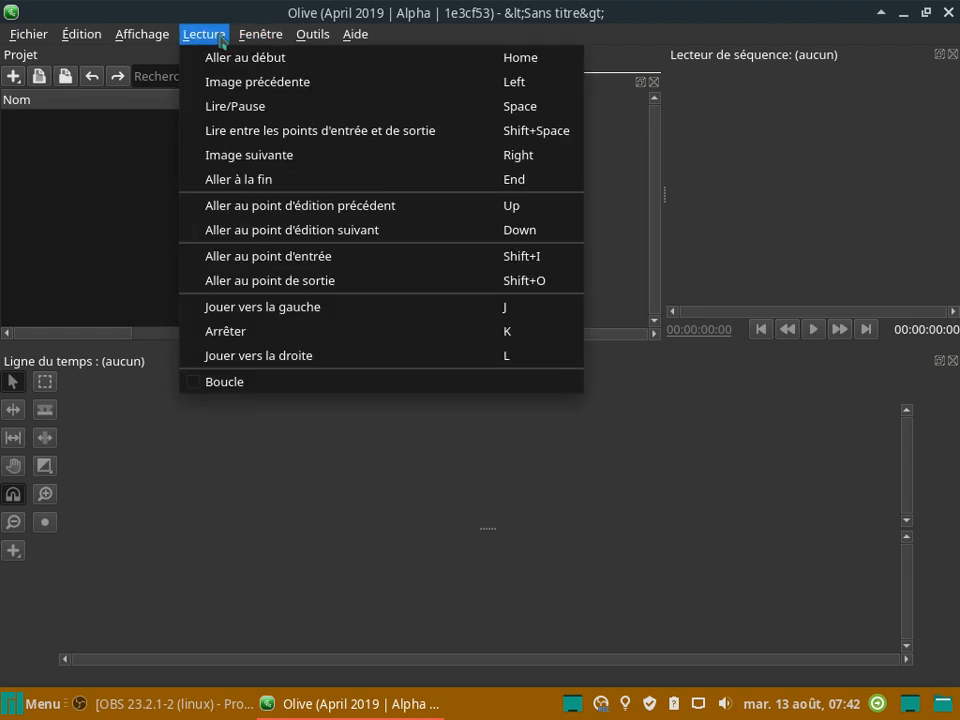
mouse_move(162, 41)
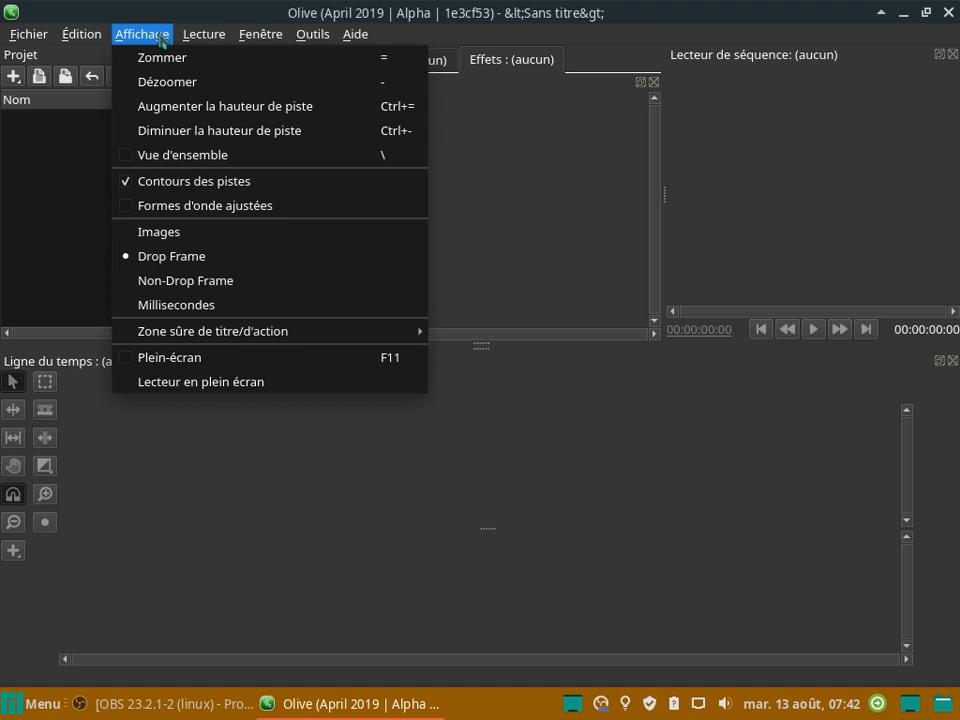
mouse_move(89, 41)
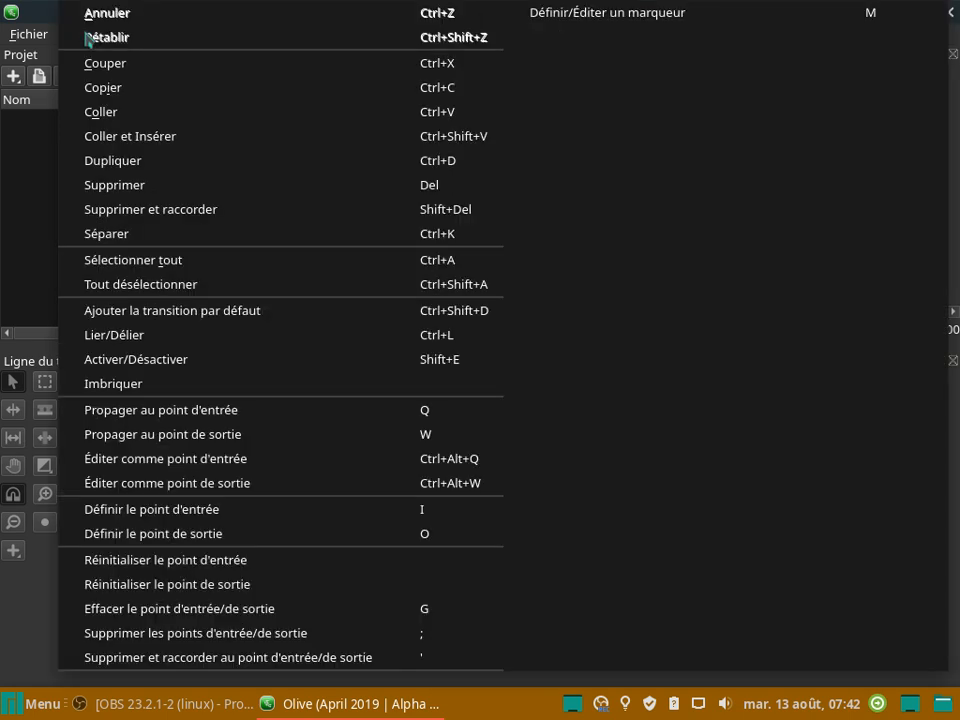
click(19, 120)
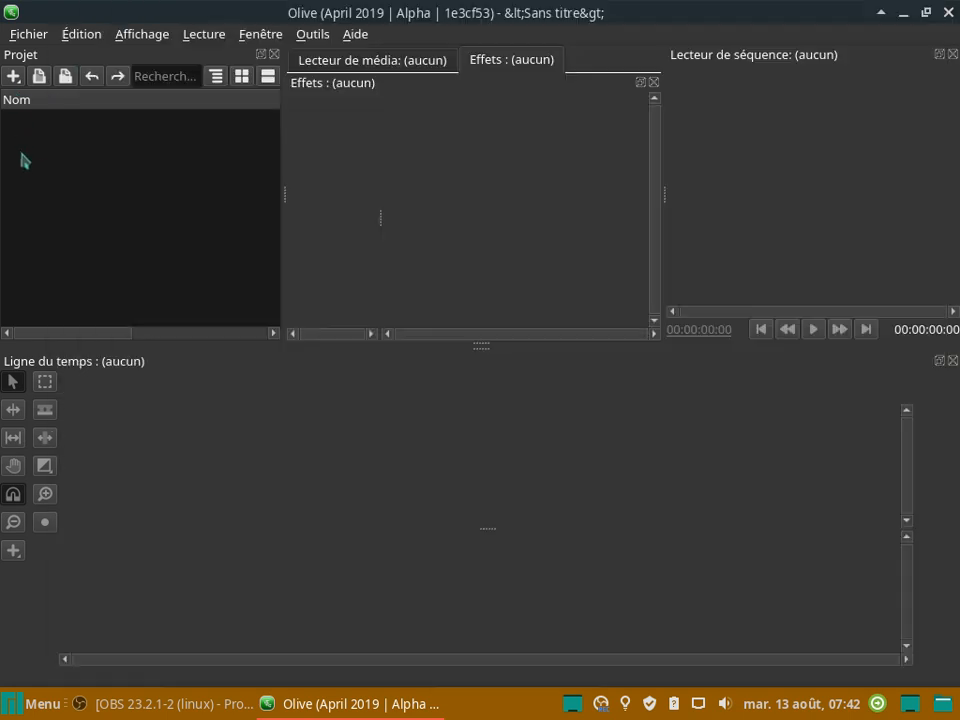
- Create a new empty project
click(97, 37)
mouse_move(41, 38)
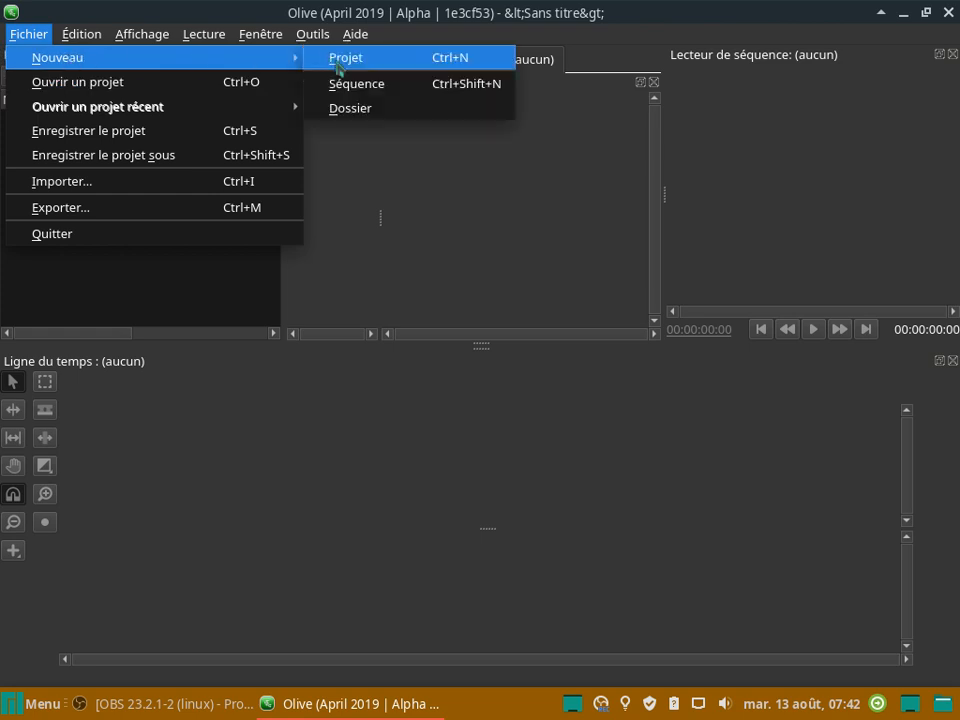
click(340, 66)
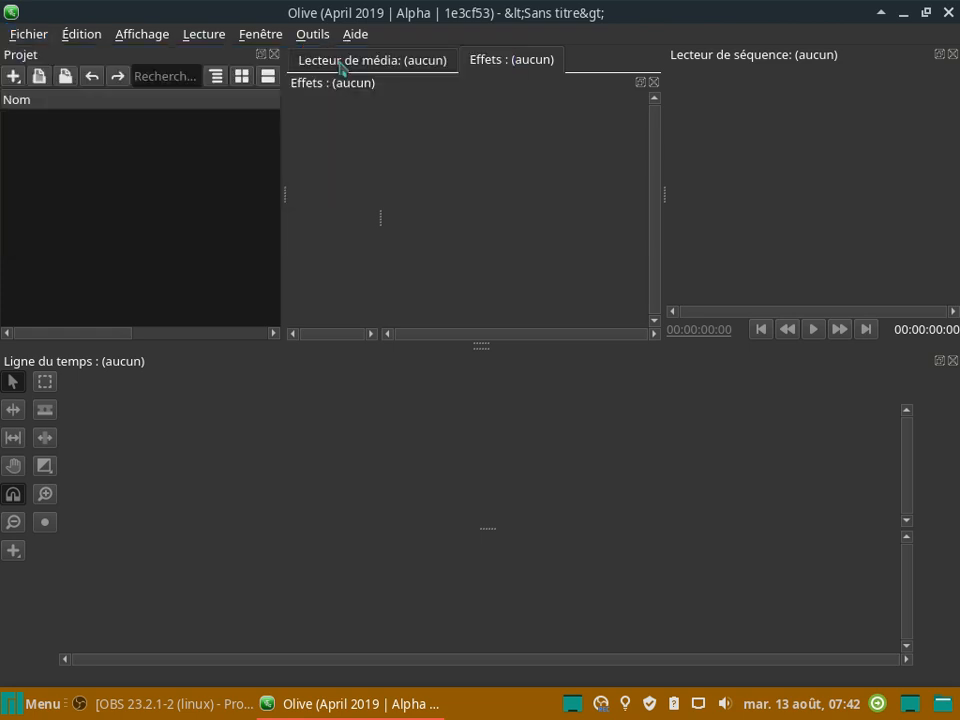
- Import the three MP4 videos (Active@ partition, Discover VS pamac manager and Manjaro 18.08) from the Téléchargements folder into the project
click(13, 77)
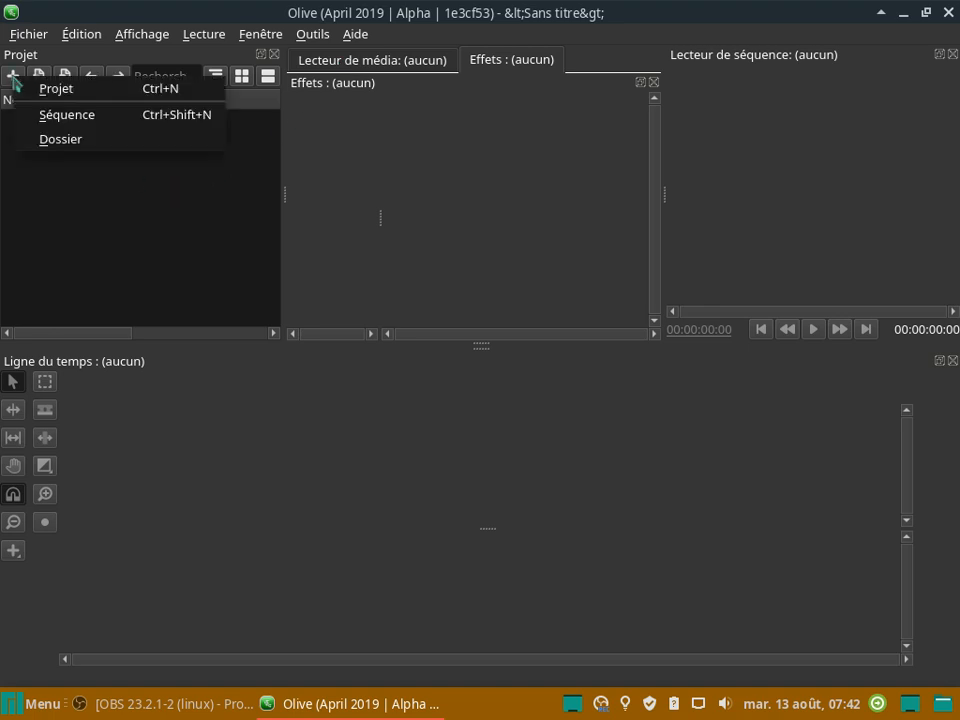
right_click(137, 201)
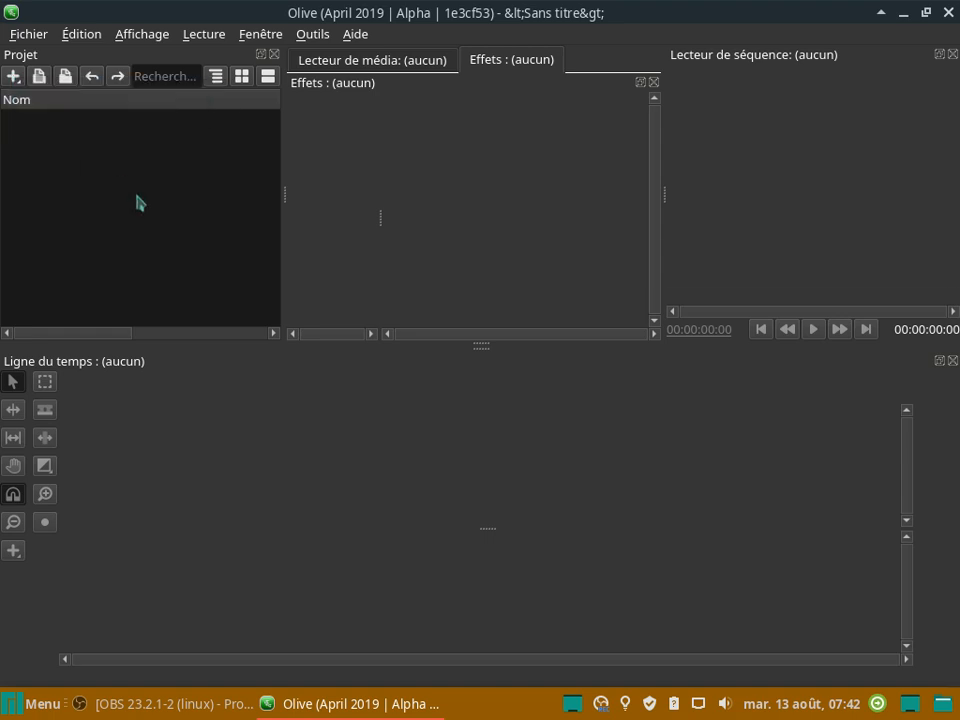
right_click(138, 203)
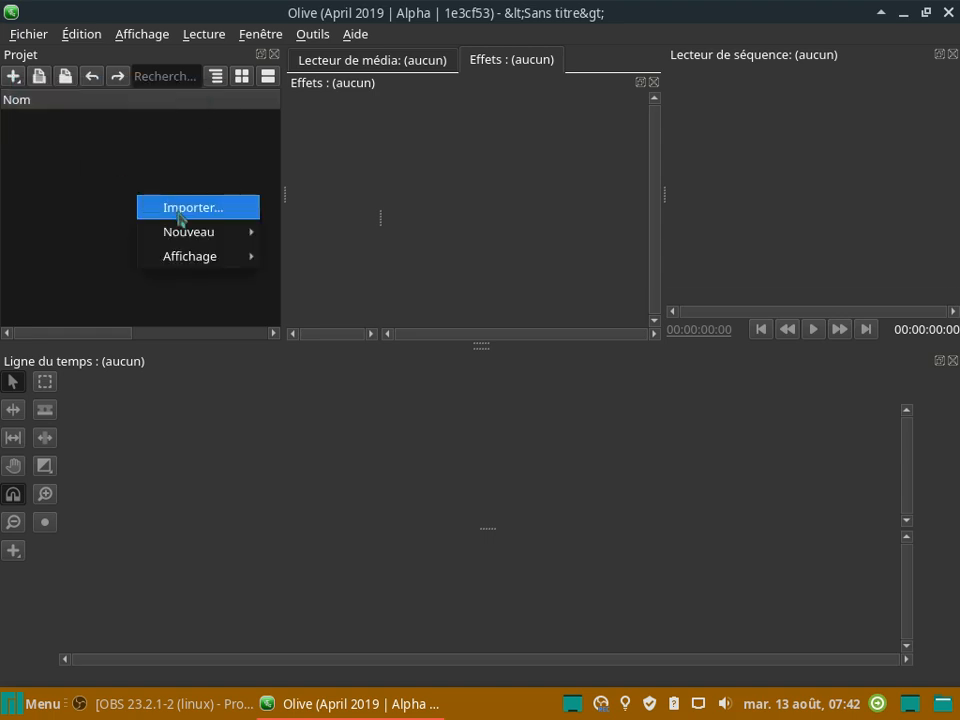
mouse_move(181, 234)
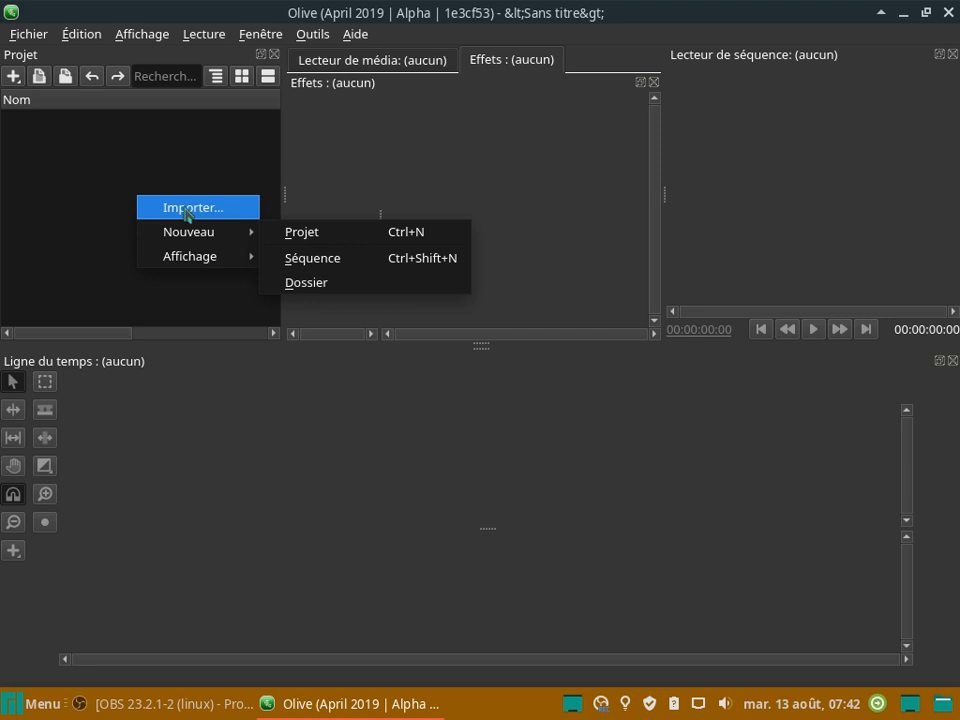
click(187, 210)
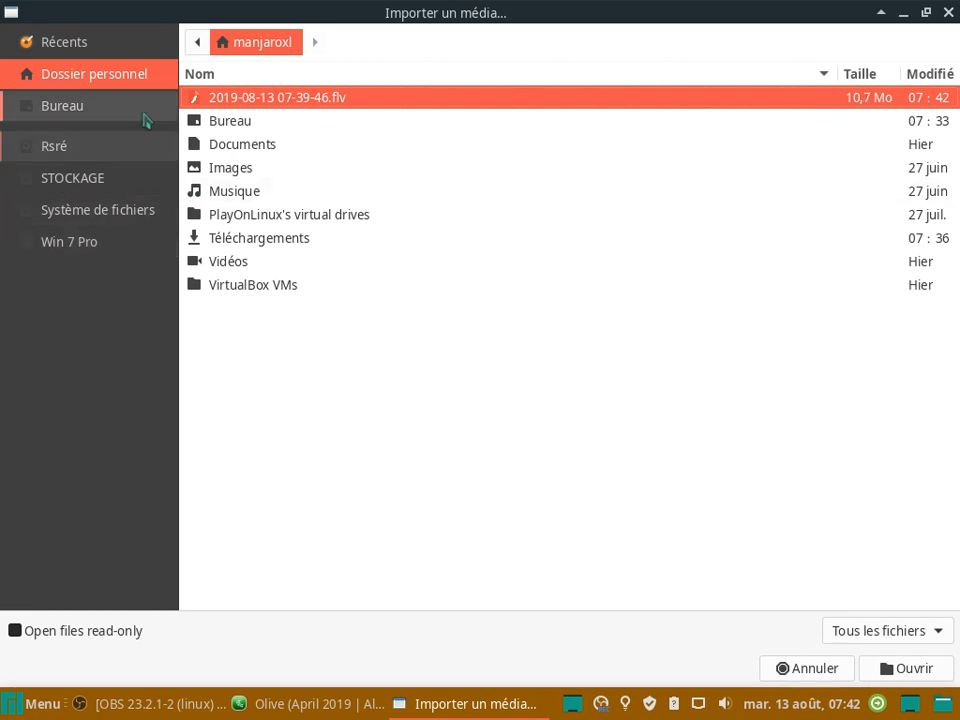
double_click(283, 240)
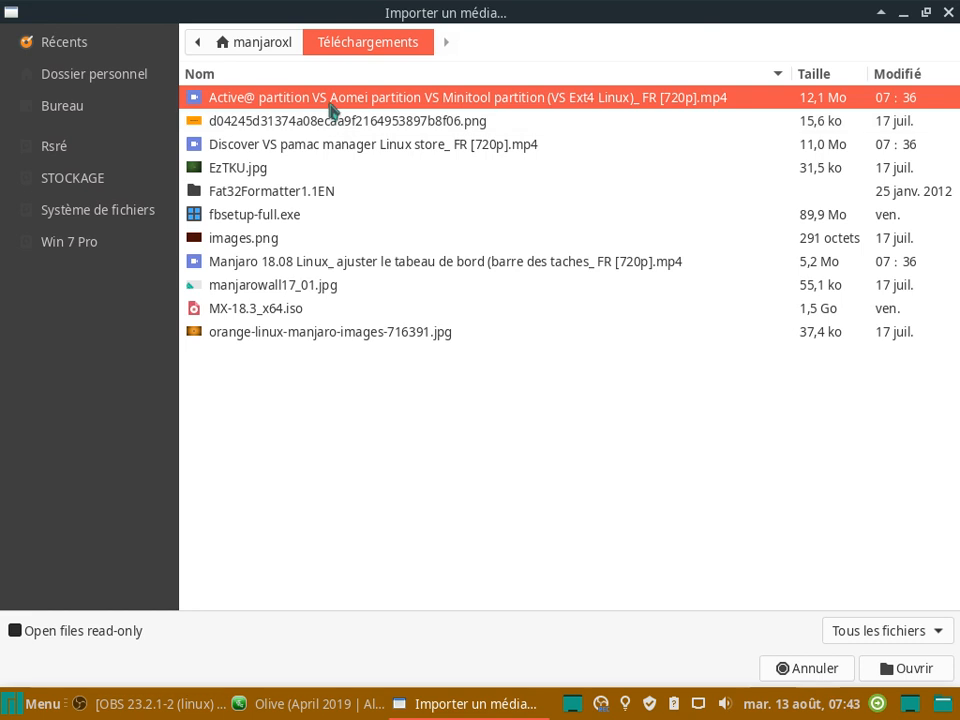
ctrl+click(370, 146)
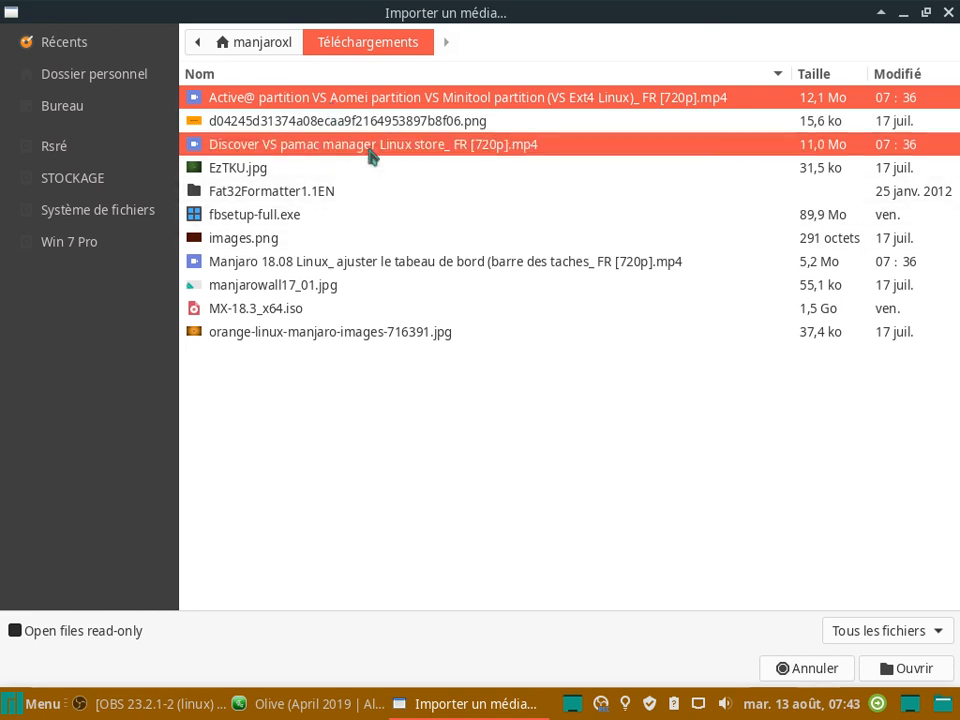
ctrl+click(476, 263)
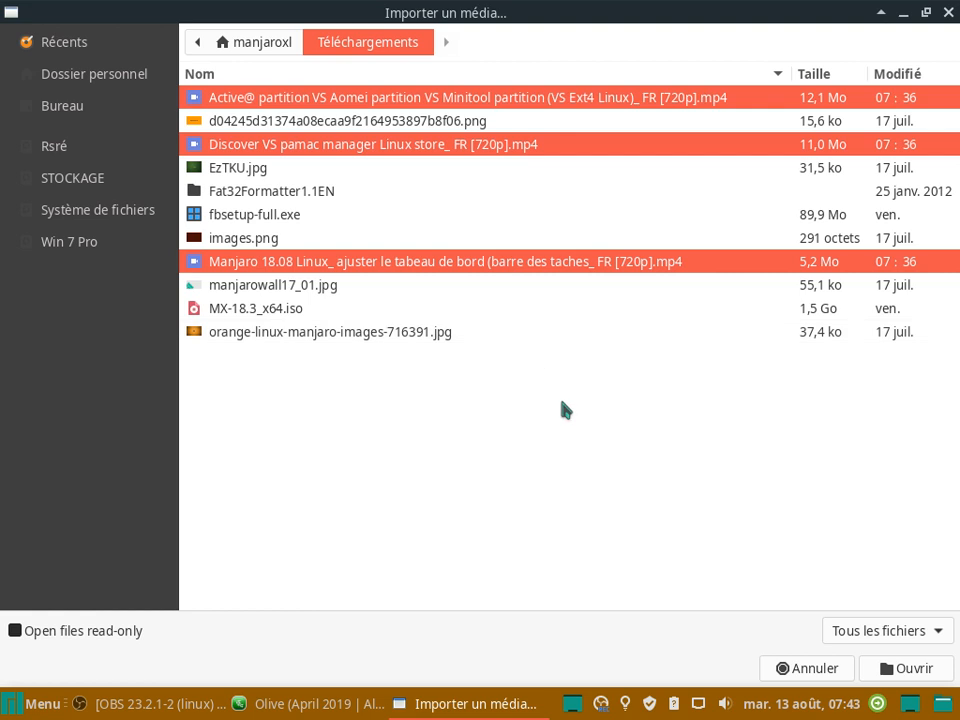
click(897, 675)
key(ctrl+i)
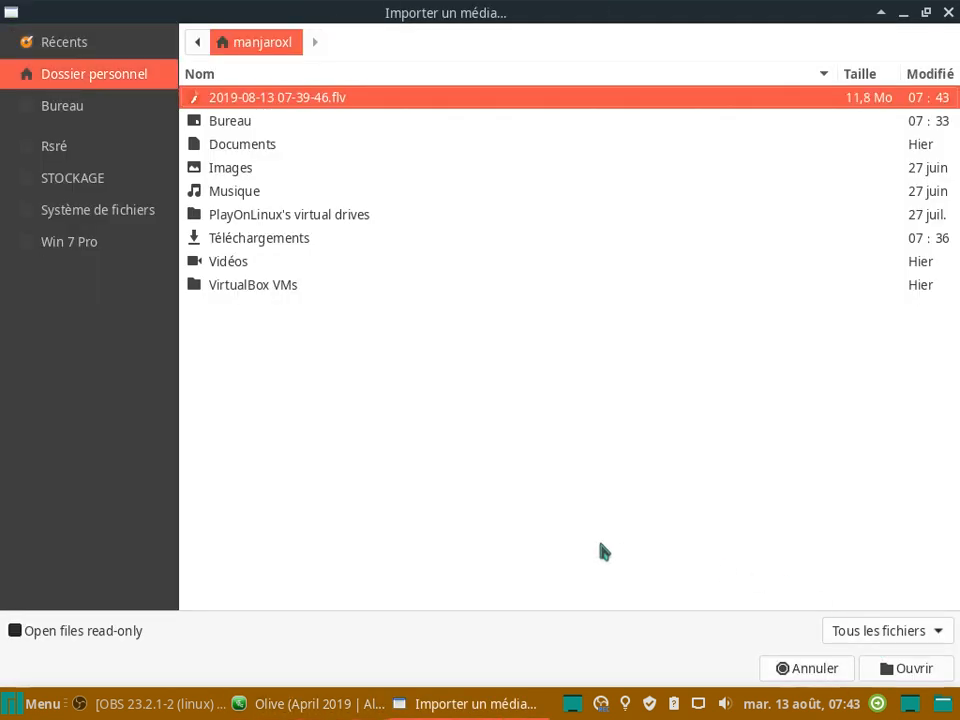
click(948, 12)
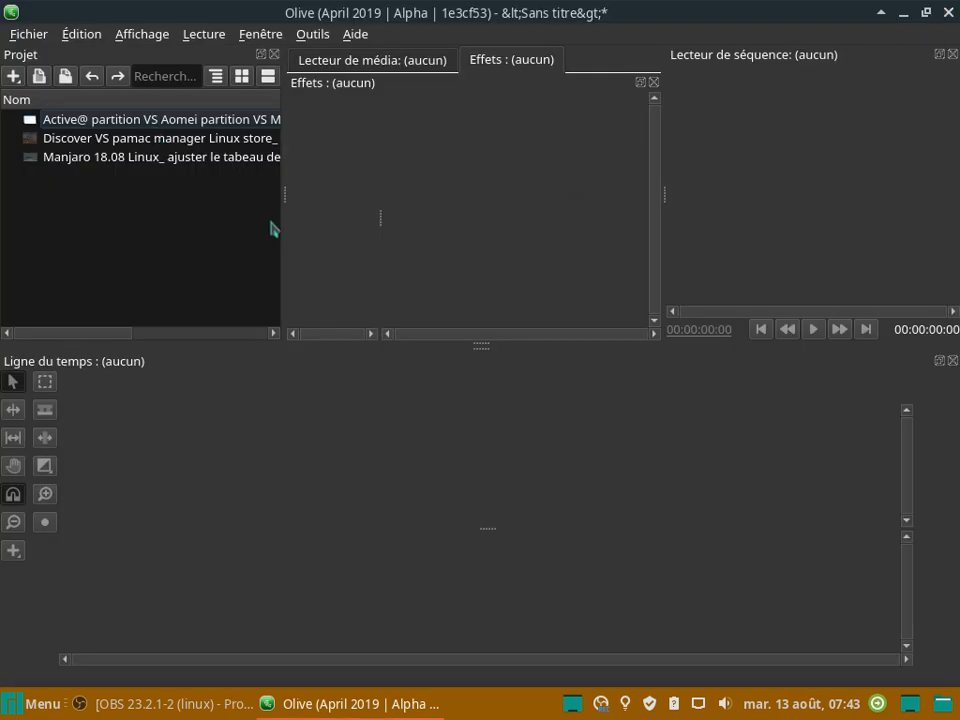
- Place the Active@ partition video at the start of the empty timeline, creating a new sequence from it
click(83, 121)
drag(84, 127, 160, 470)
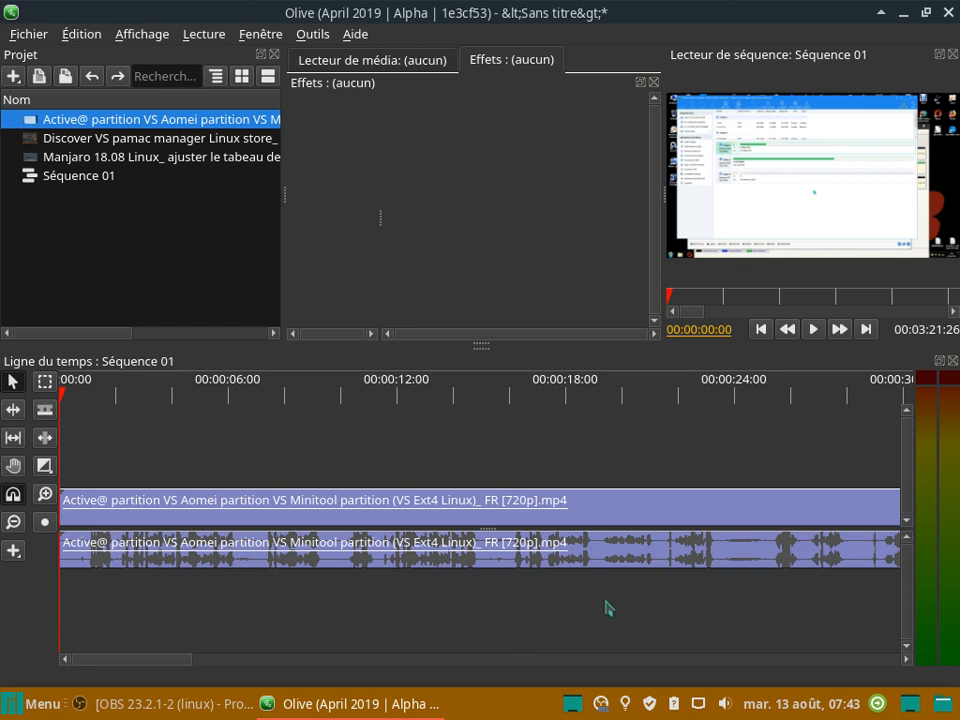
- Look along the Active@ partition clip on the timeline and zoom out until its whole length fits in view
scroll(607, 607, right, 10)
scroll(607, 607, right, 3)
scroll(607, 607, left, 12)
scroll(607, 607, right, 6)
scroll(607, 607, right, 2)
scroll(607, 607, left, 5)
click(13, 522)
click(13, 522)
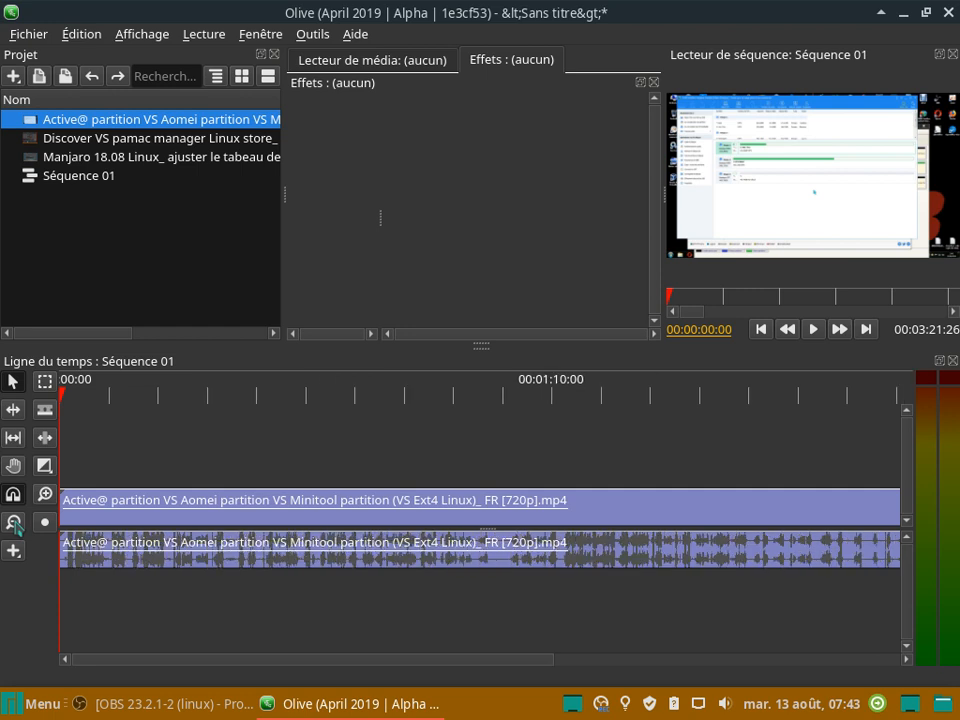
click(13, 522)
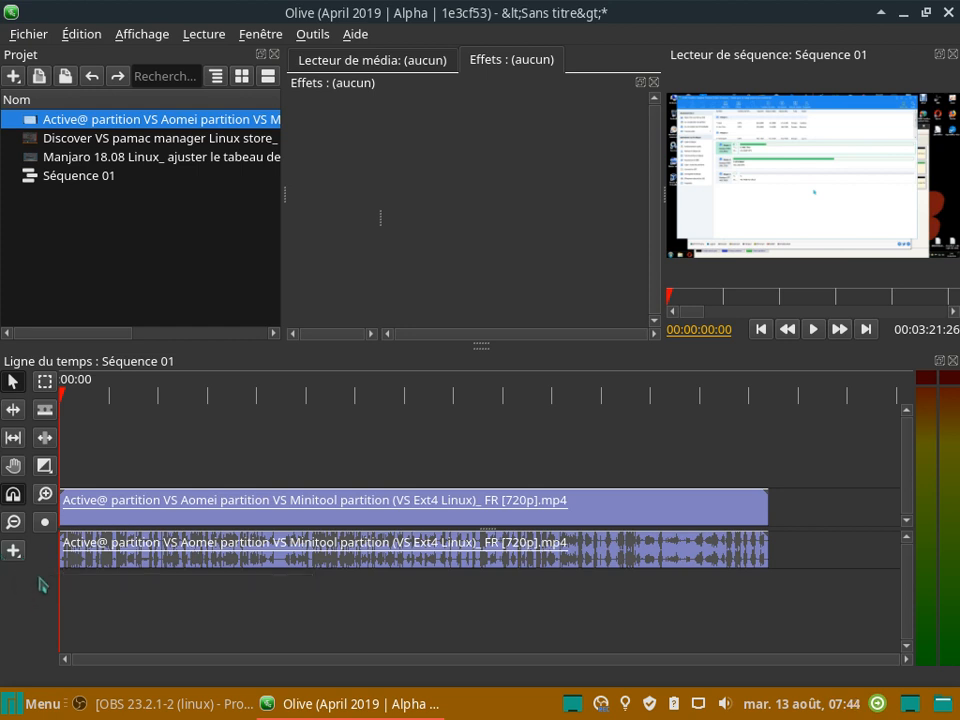
- Open Shotcut from the desktop, compare its panel layout and timeline with Olive's, and close it
click(903, 15)
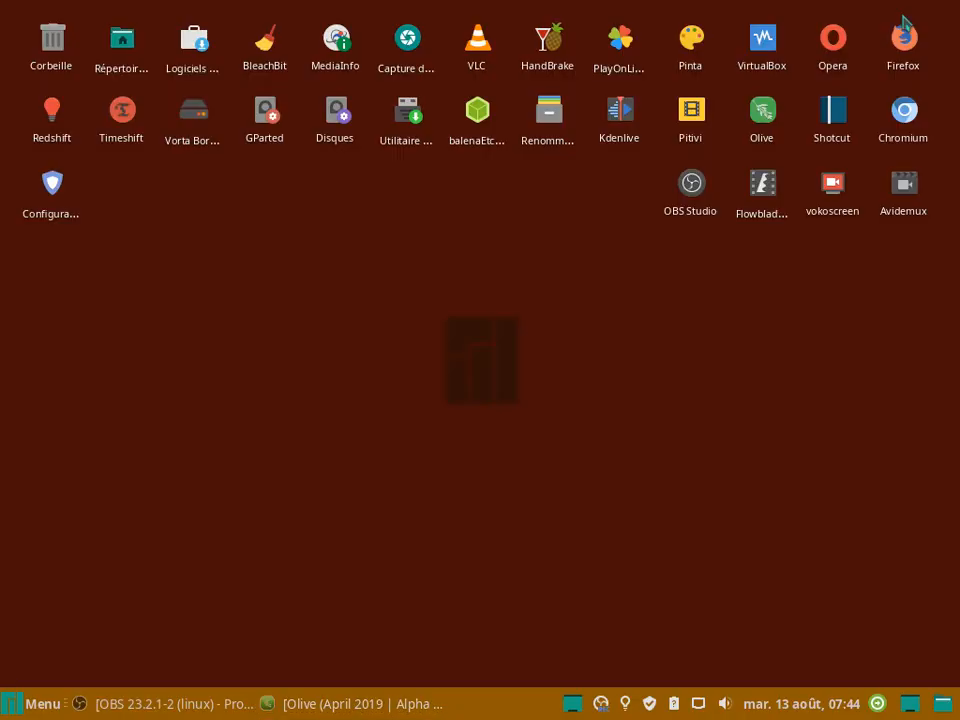
double_click(832, 112)
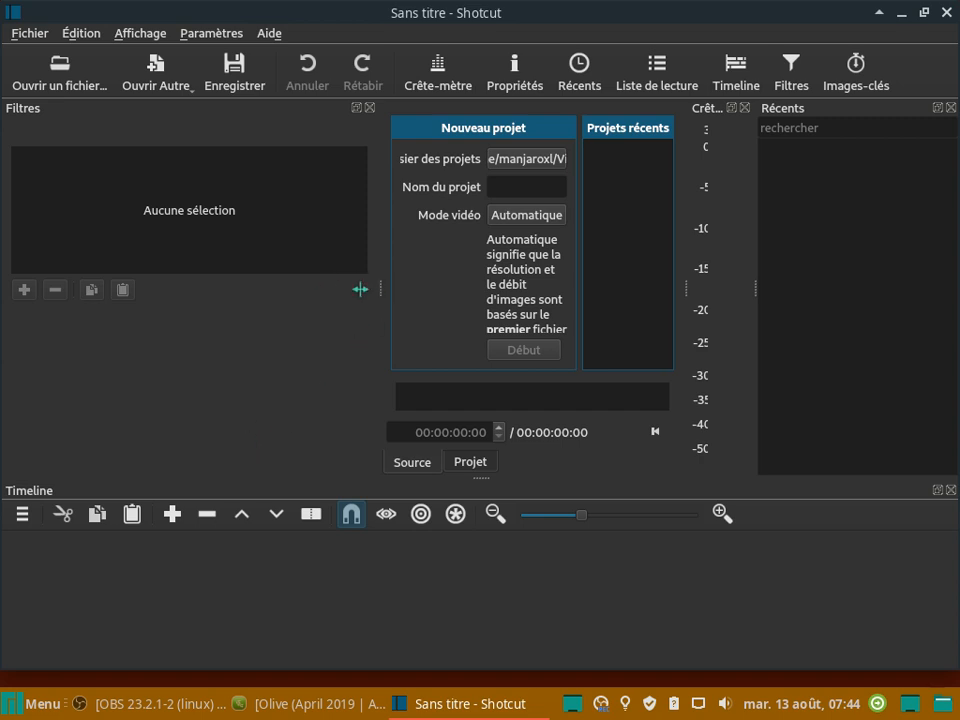
mouse_move(481, 476)
mouse_down()
mouse_move(480, 398)
mouse_move(480, 469)
mouse_up()
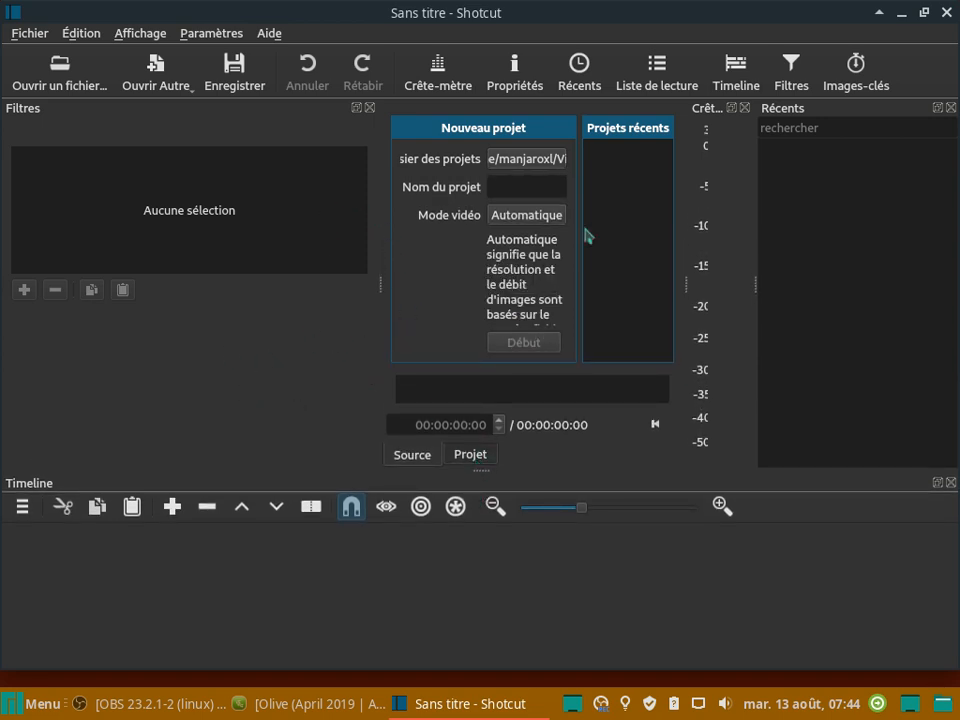
click(318, 710)
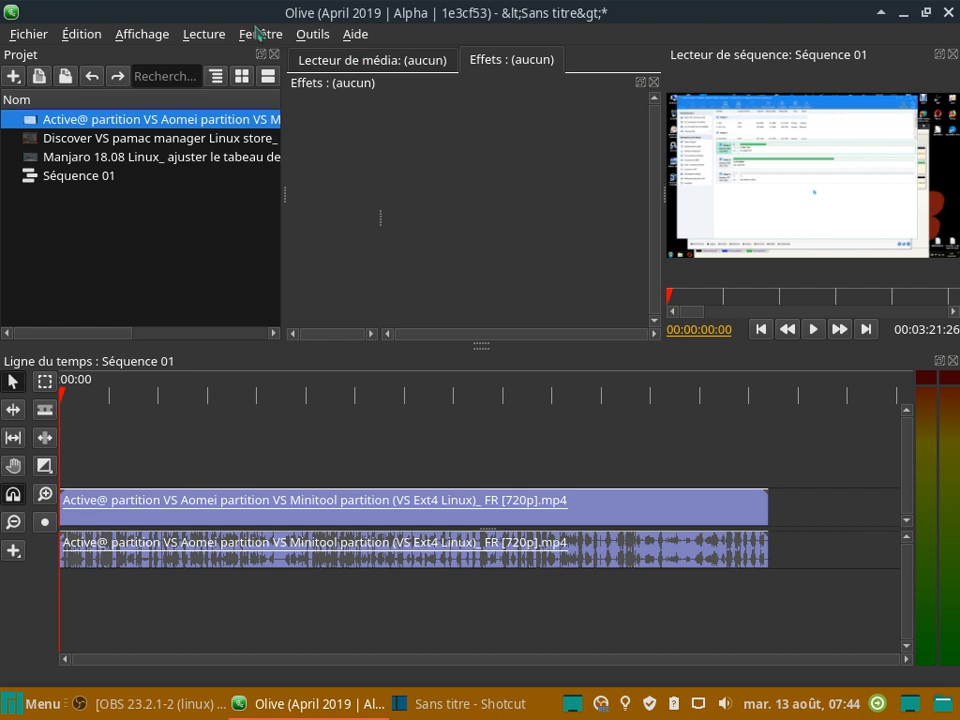
click(443, 702)
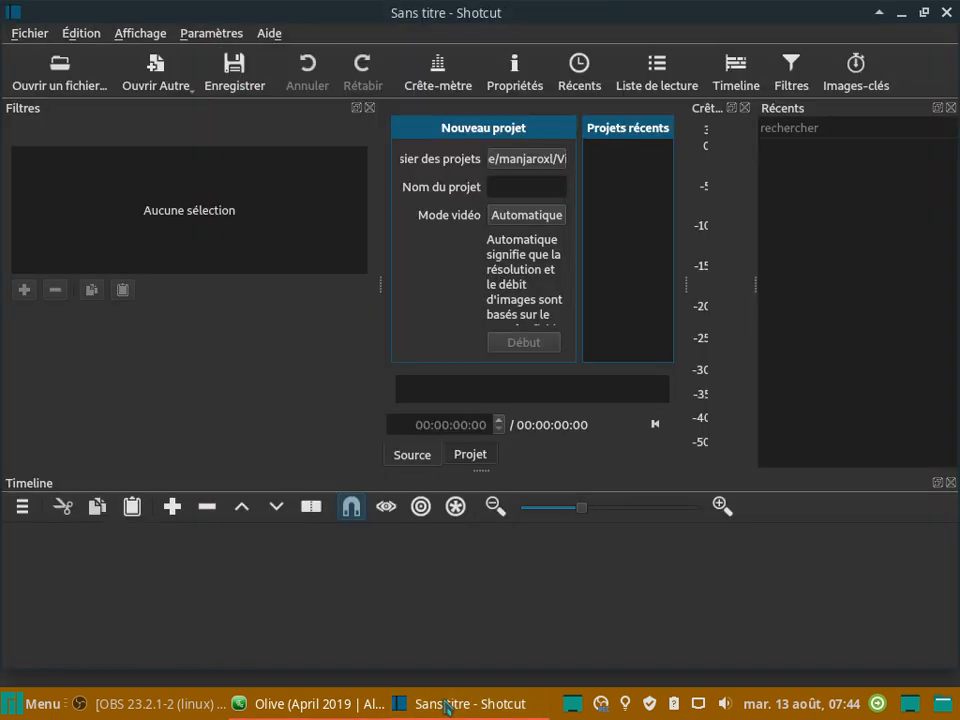
click(946, 13)
click(903, 12)
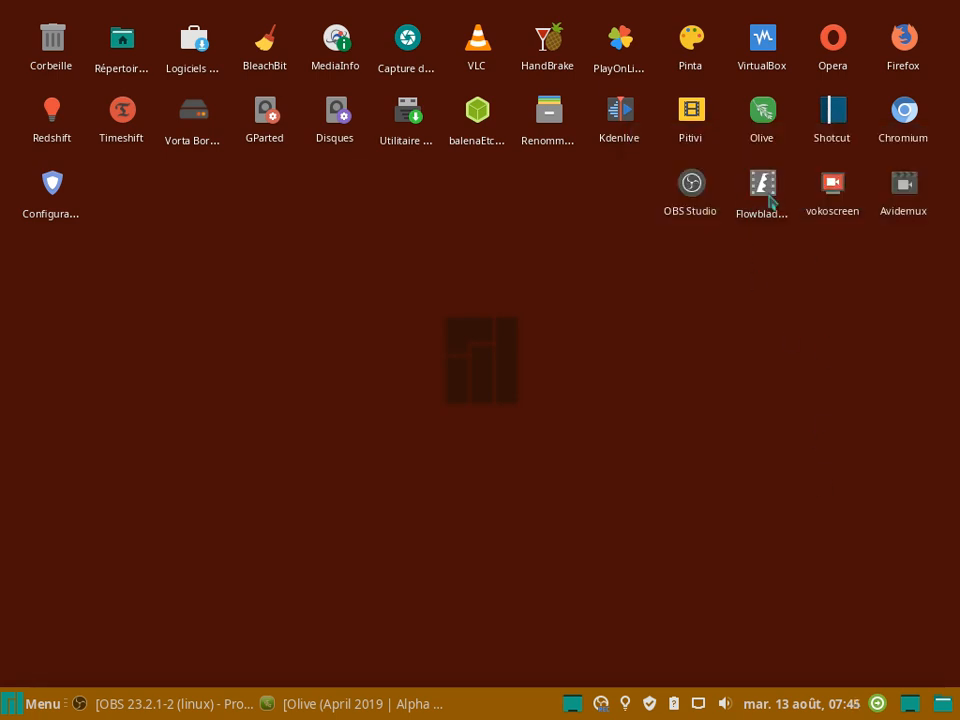
mouse_move(770, 193)
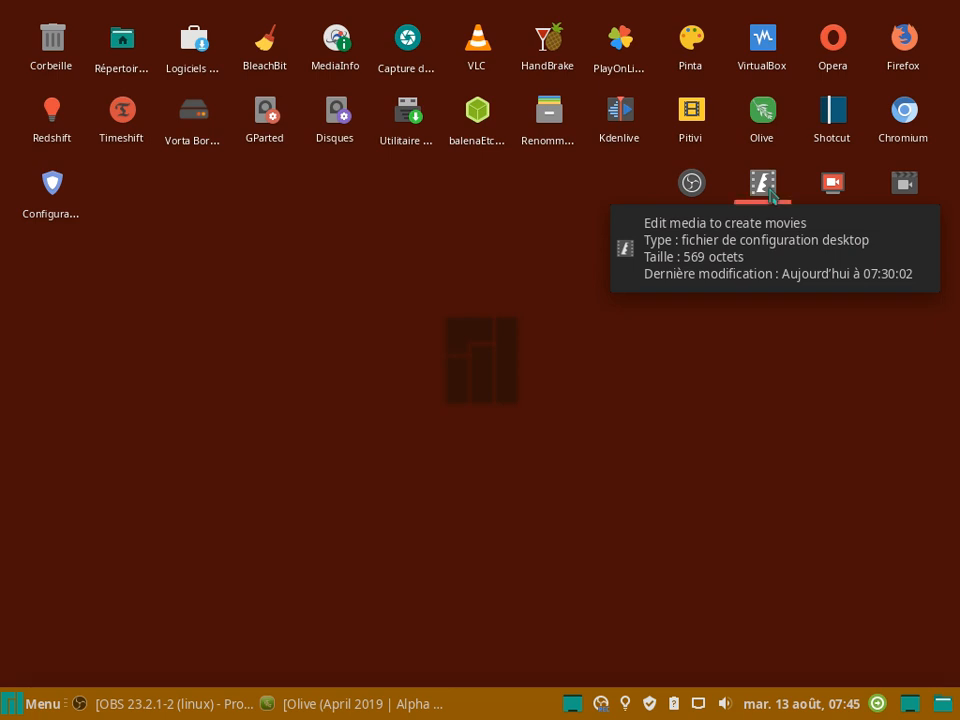
click(767, 188)
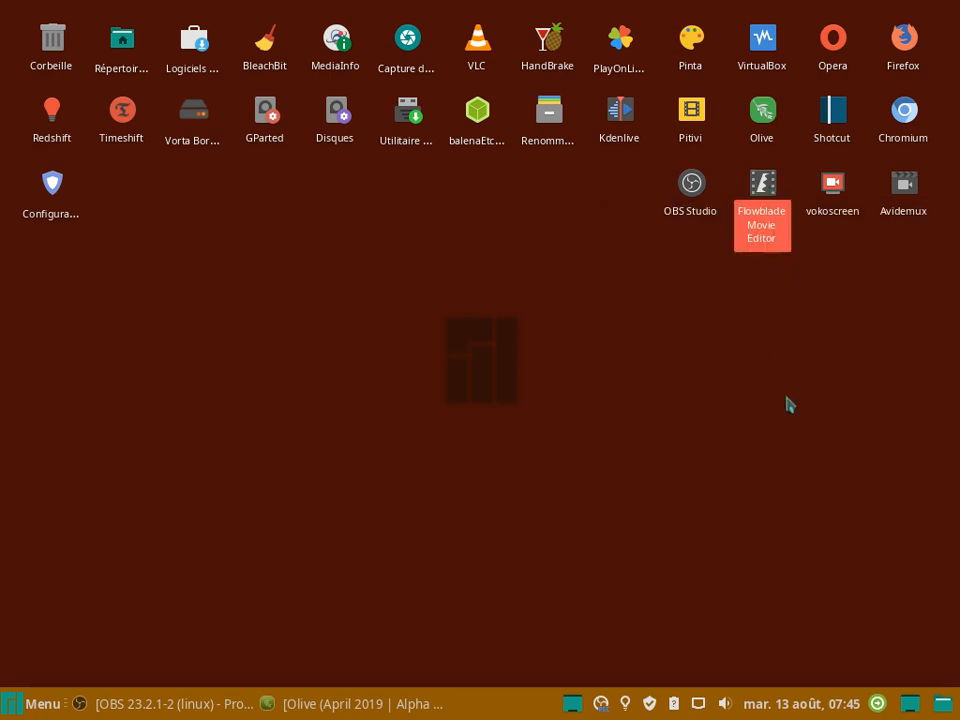
click(778, 257)
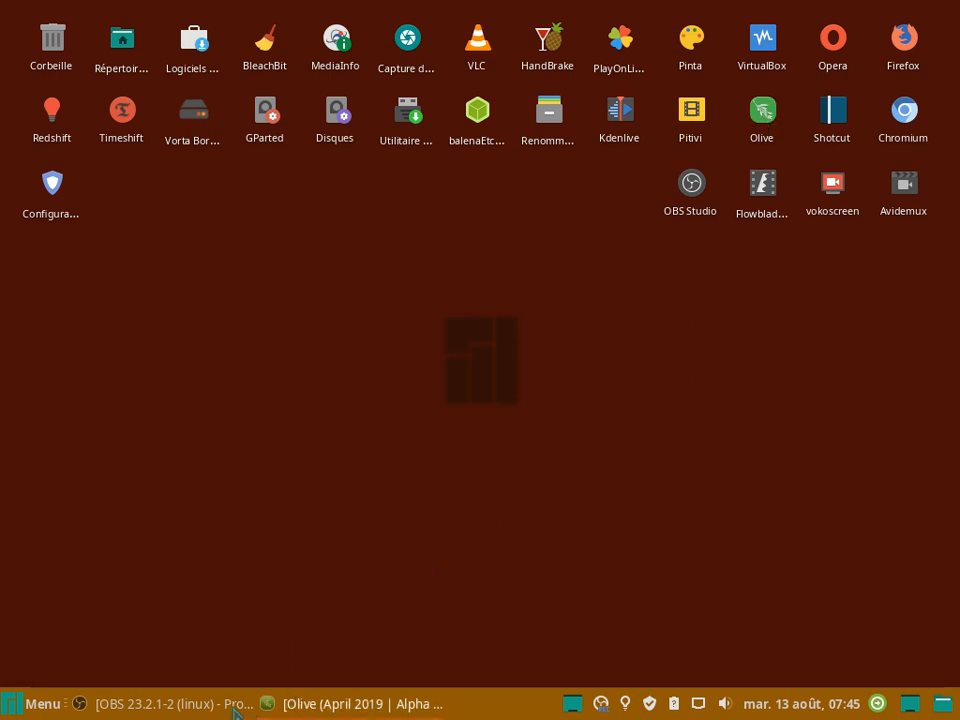
- Return to Olive and add the Discover VS pamac manager video after the first clip, leaving a gap between them
click(330, 704)
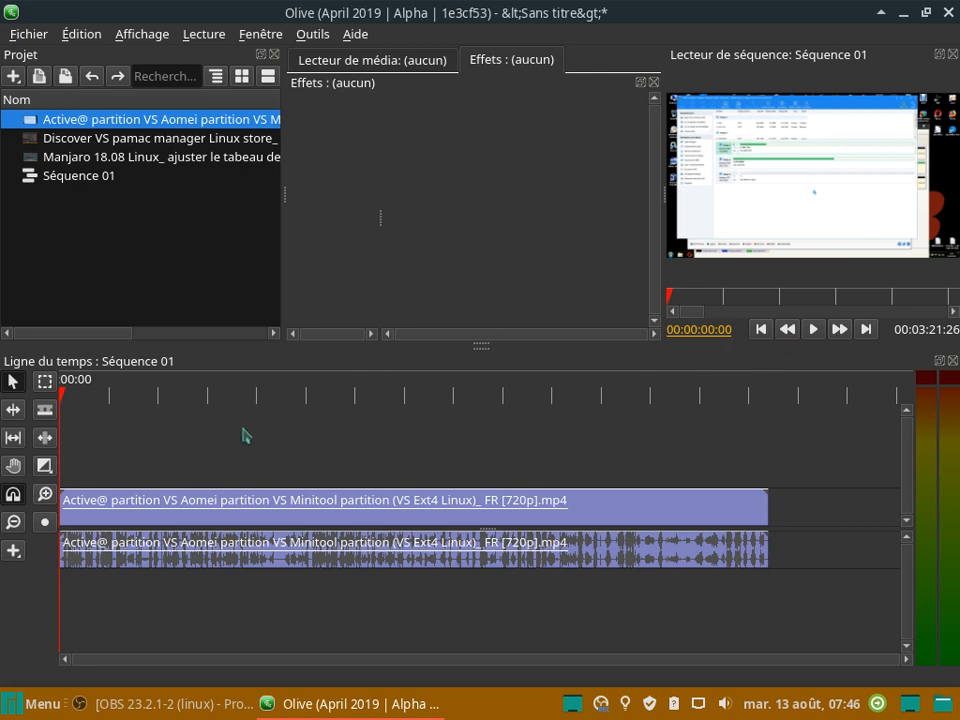
click(14, 522)
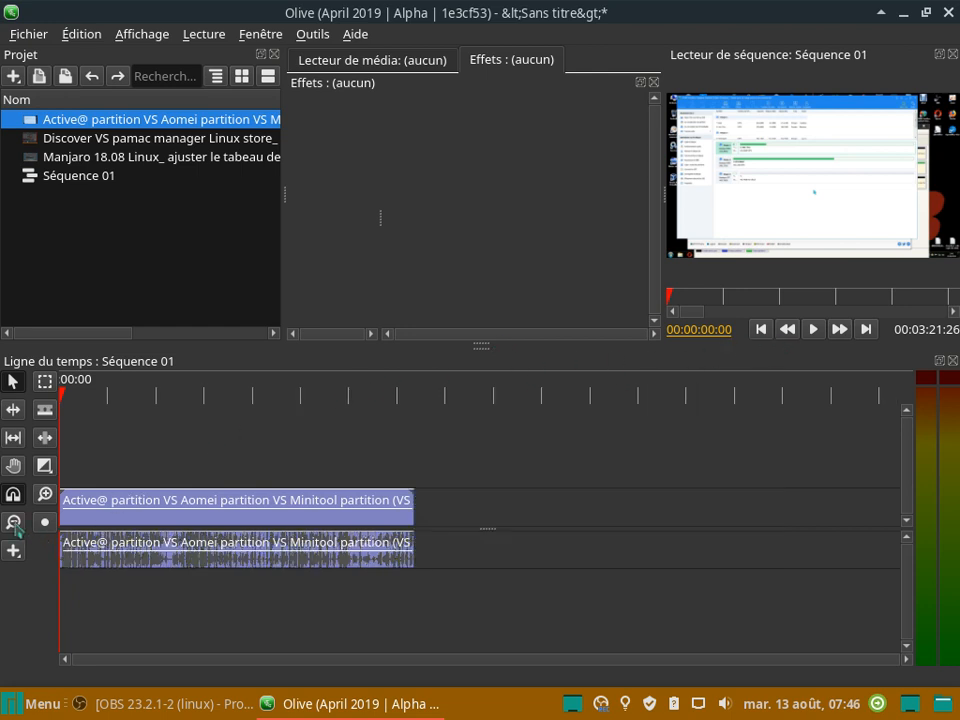
click(14, 522)
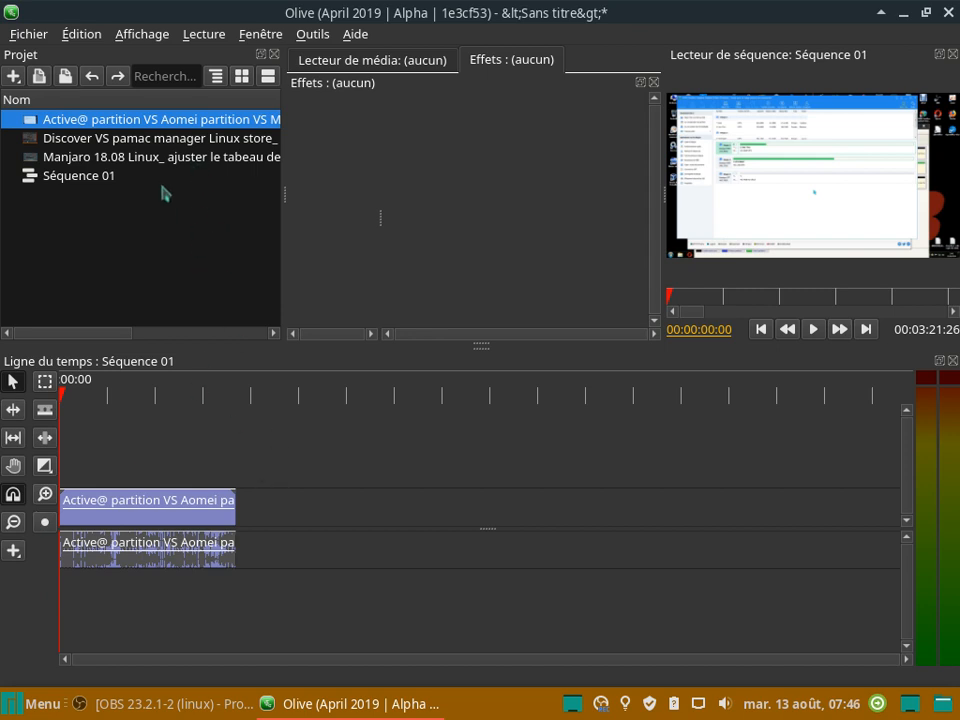
drag(130, 138, 342, 543)
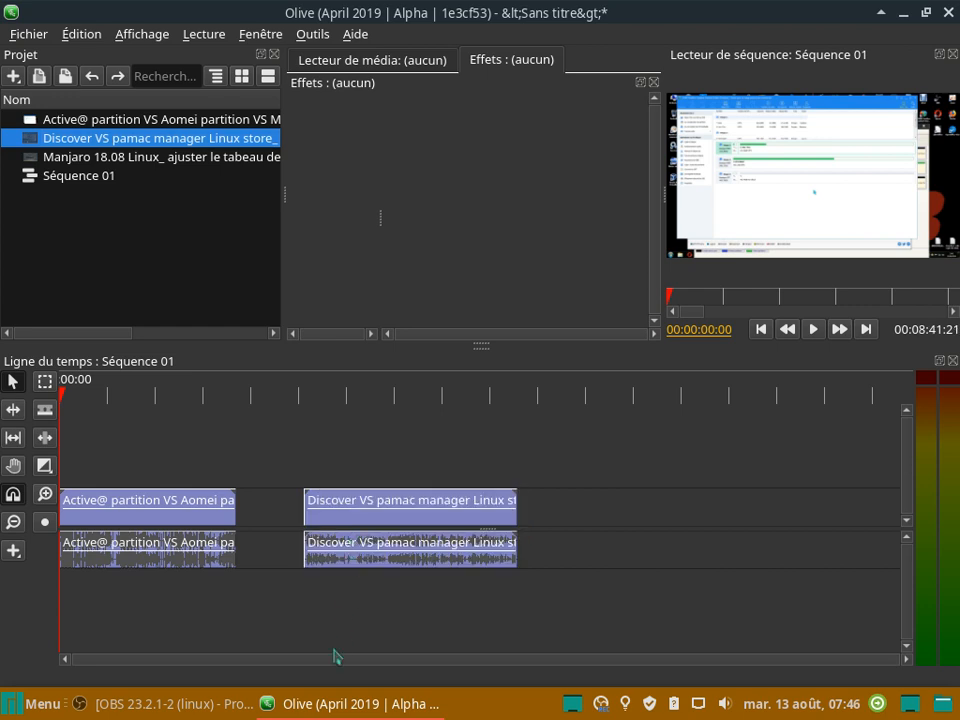
- Try to close the gap between the Active@ partition and Discover clips with Ripple Delete Empty Space
right_click(272, 518)
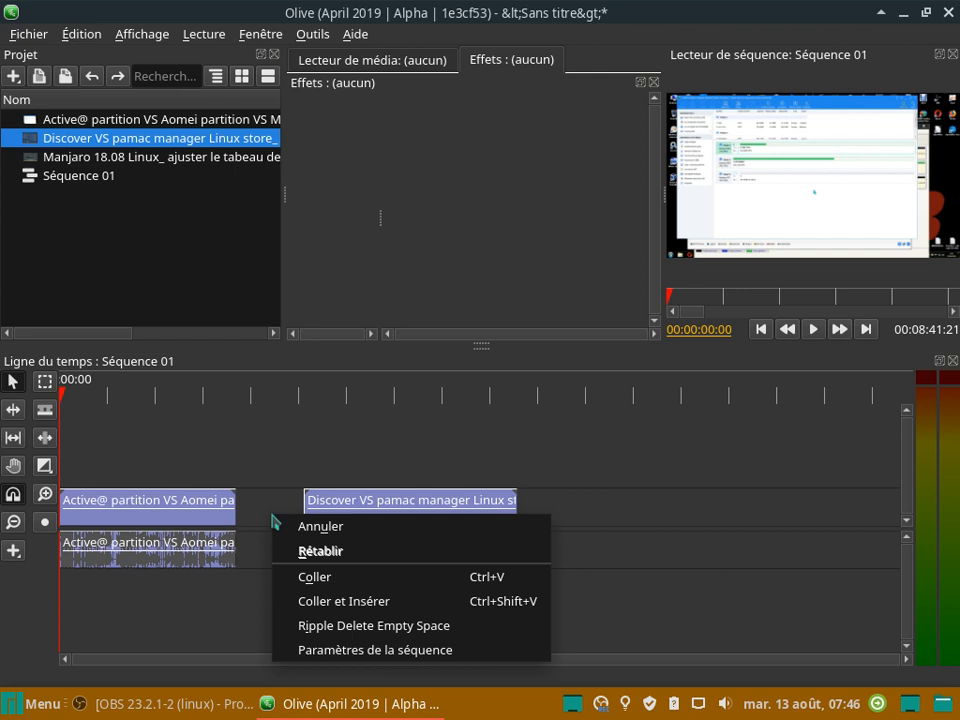
click(321, 621)
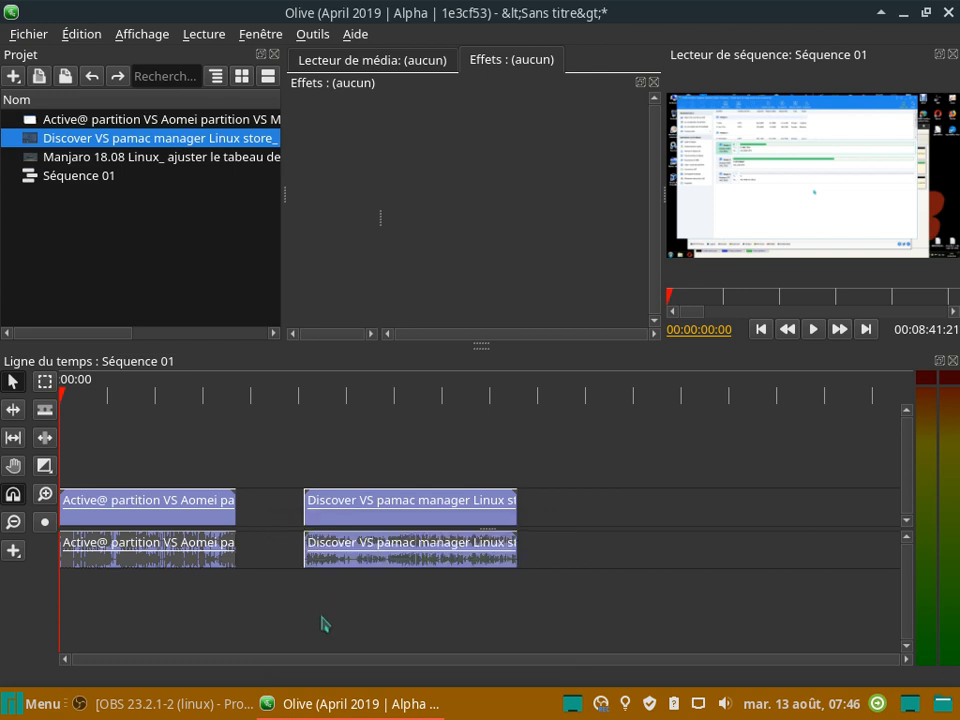
right_click(276, 514)
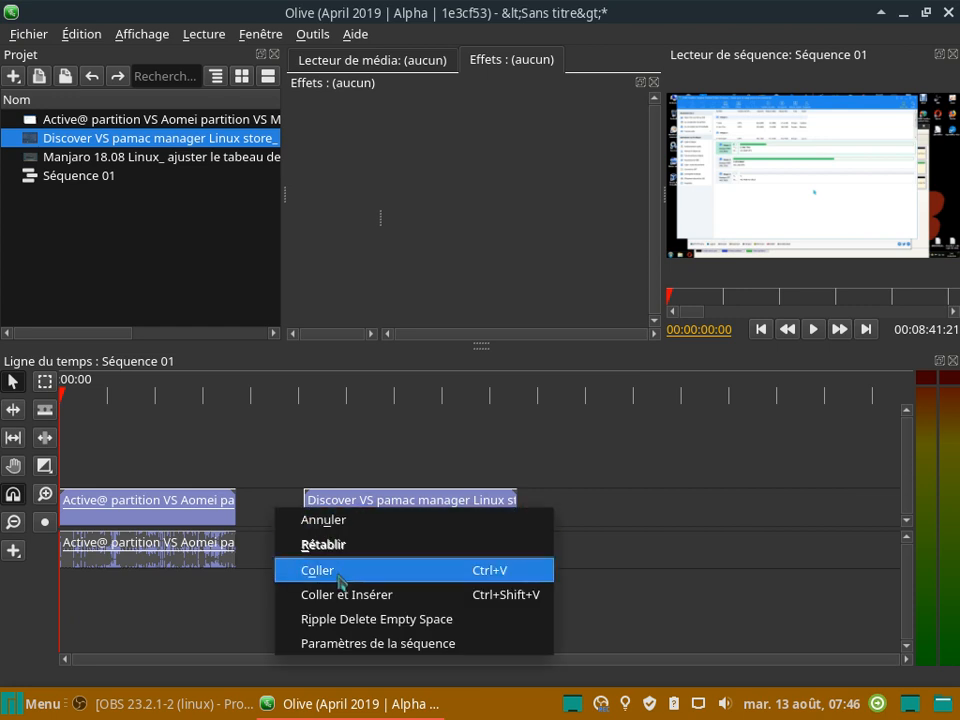
click(264, 508)
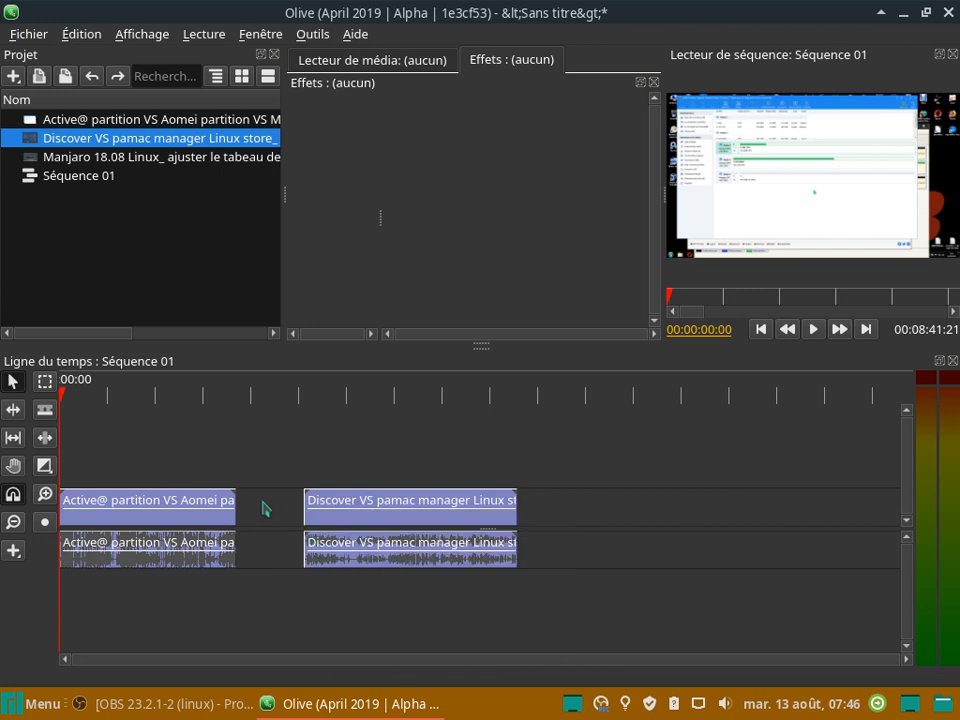
right_click(264, 508)
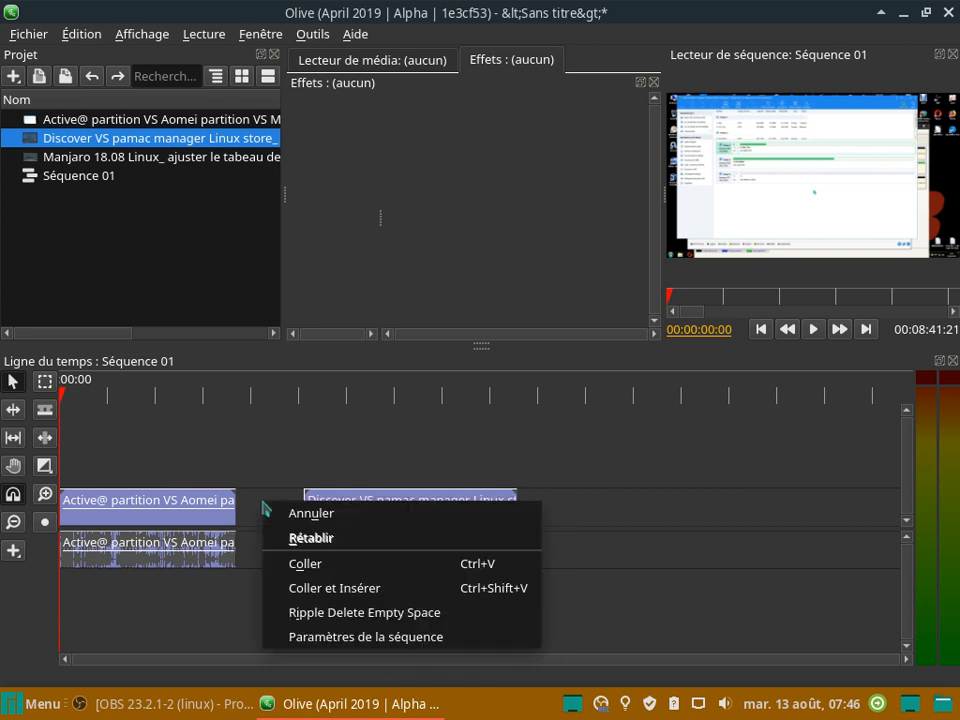
click(371, 444)
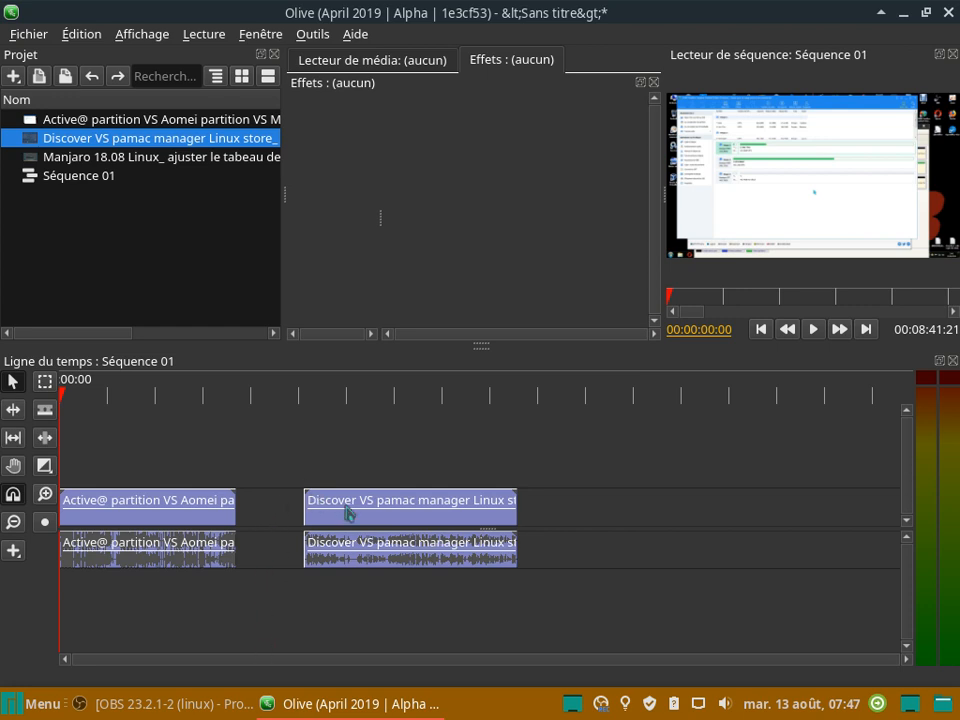
right_click(274, 513)
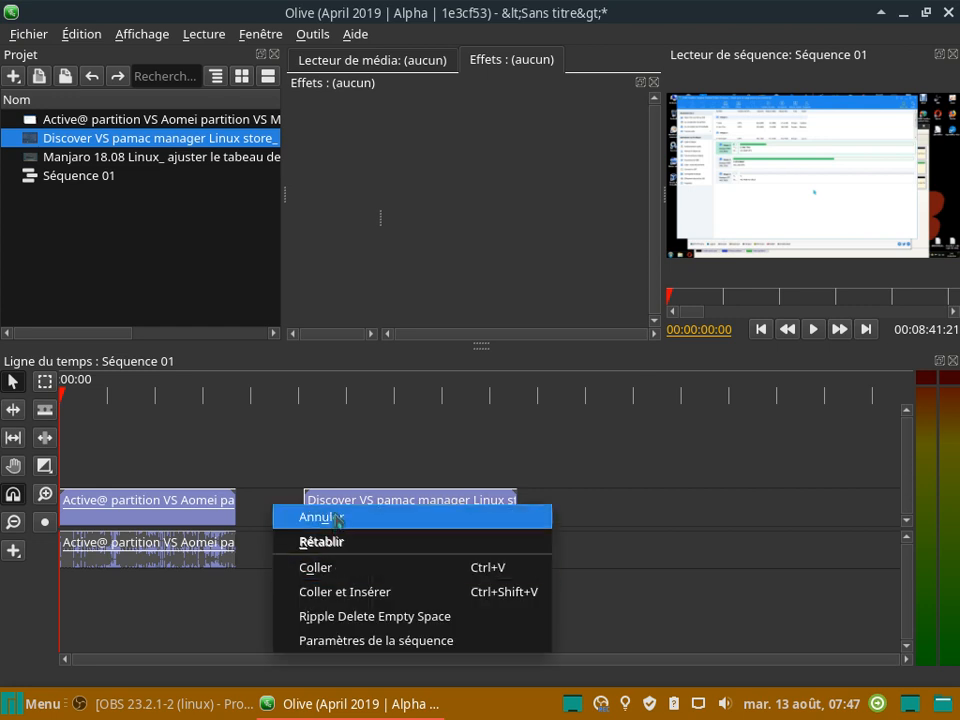
click(379, 510)
- Move the Discover clip directly against the end of the Active@ partition clip and append the Manjaro 18.08 video after it
click(376, 512)
drag(376, 512, 309, 513)
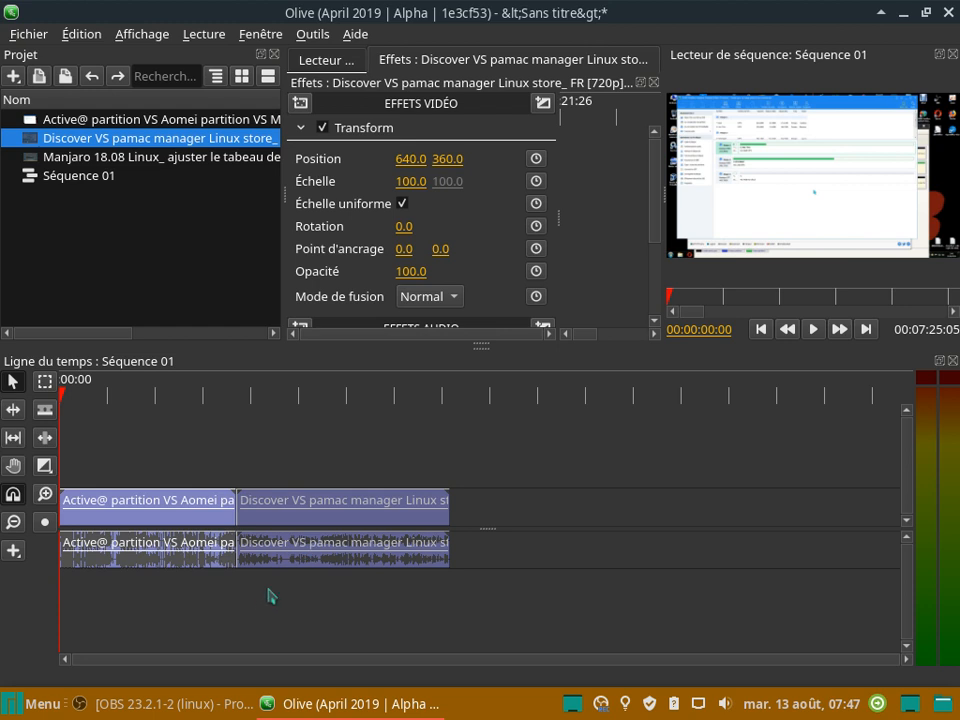
click(293, 453)
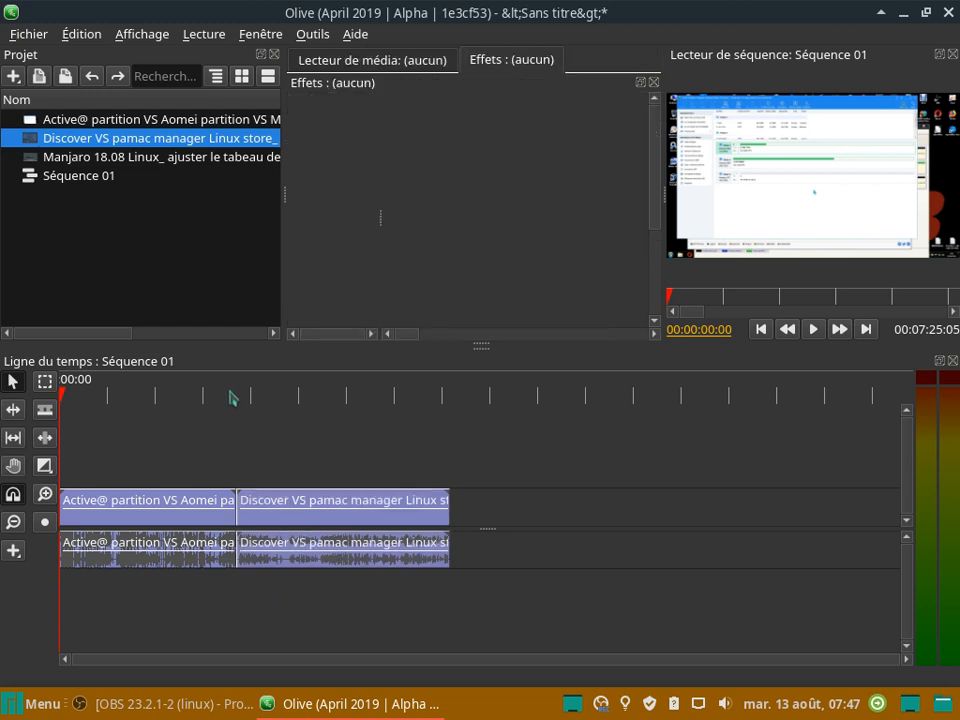
click(129, 165)
drag(129, 165, 498, 525)
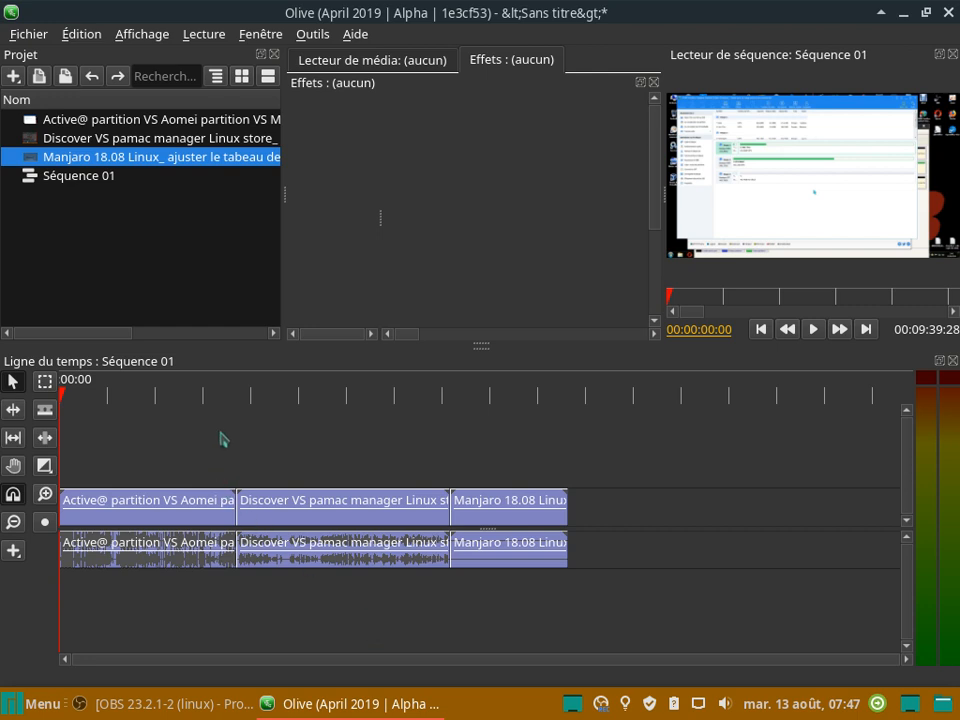
- Preview the sequence from its start, and preview it again from about 00:01:38 within the Active@ partition clip
click(815, 330)
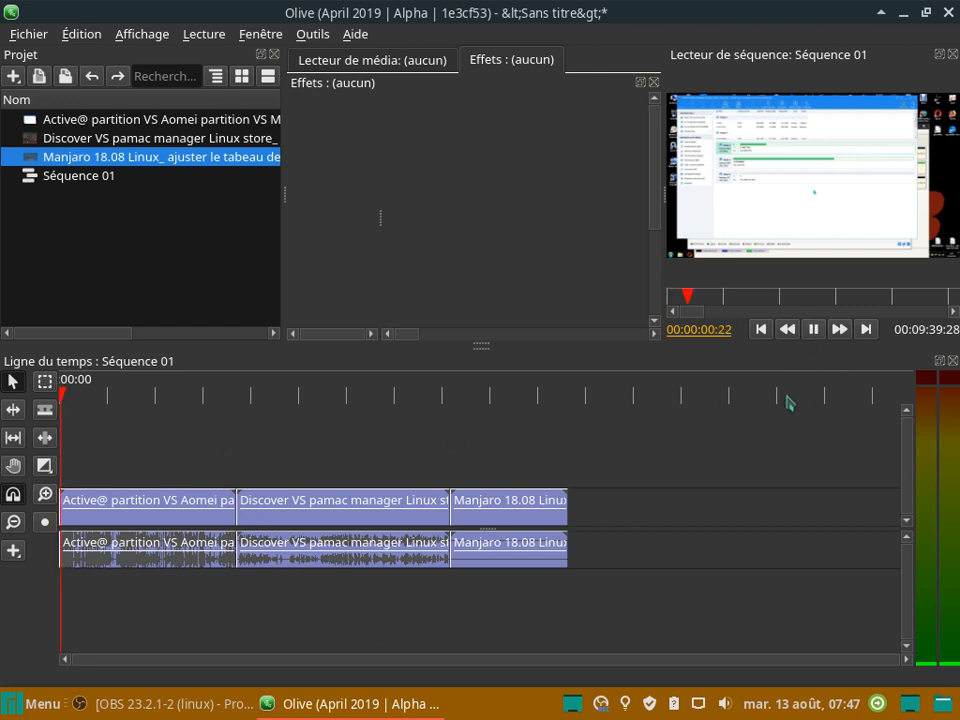
click(815, 331)
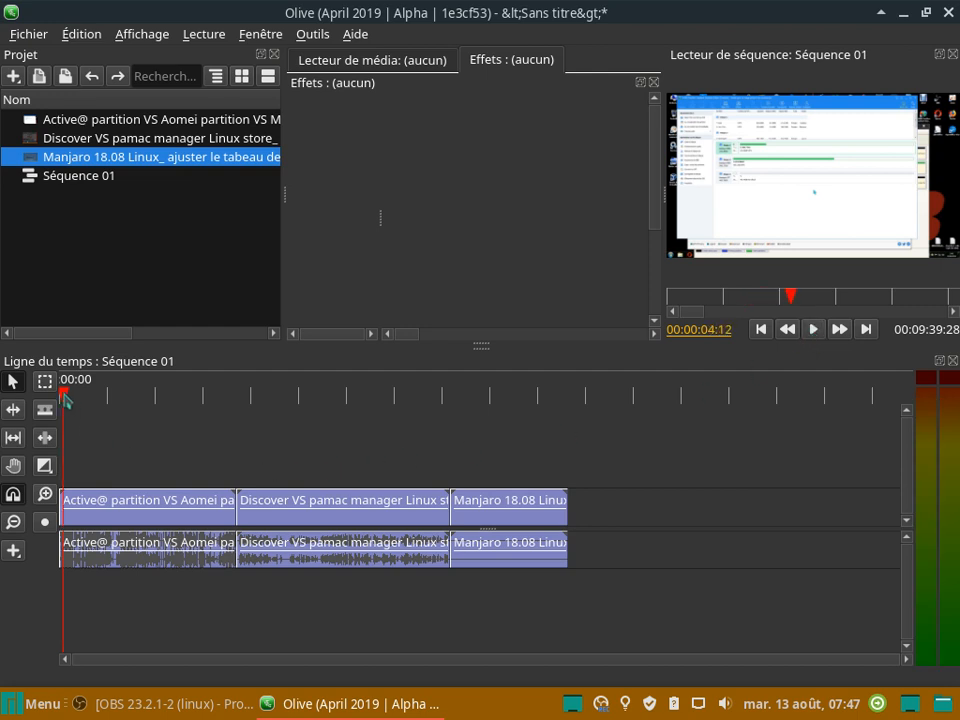
drag(66, 396, 138, 403)
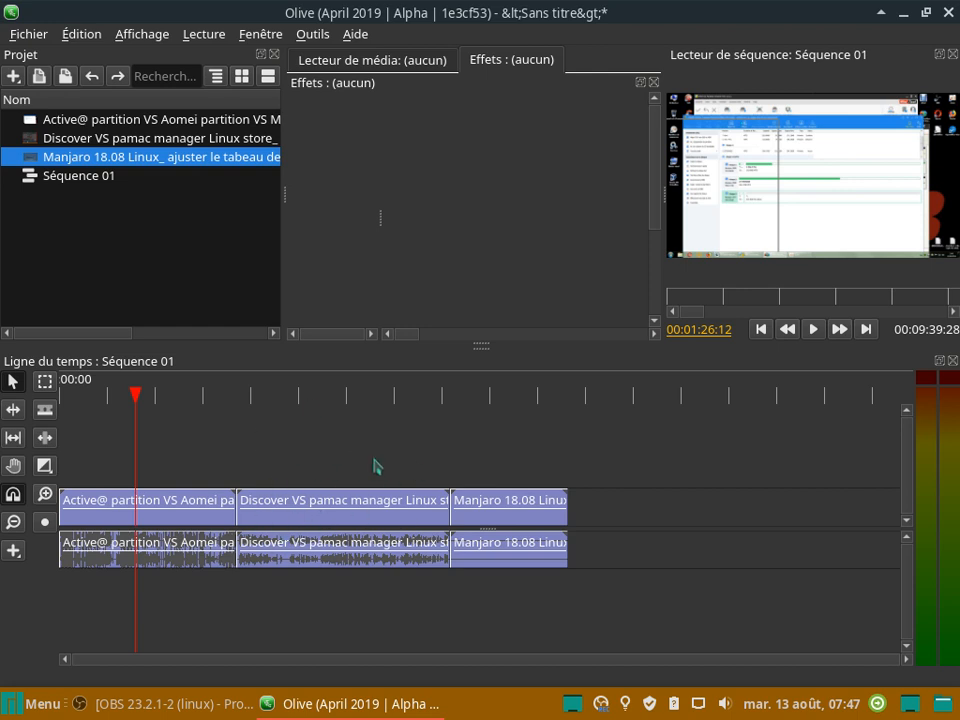
drag(138, 398, 148, 400)
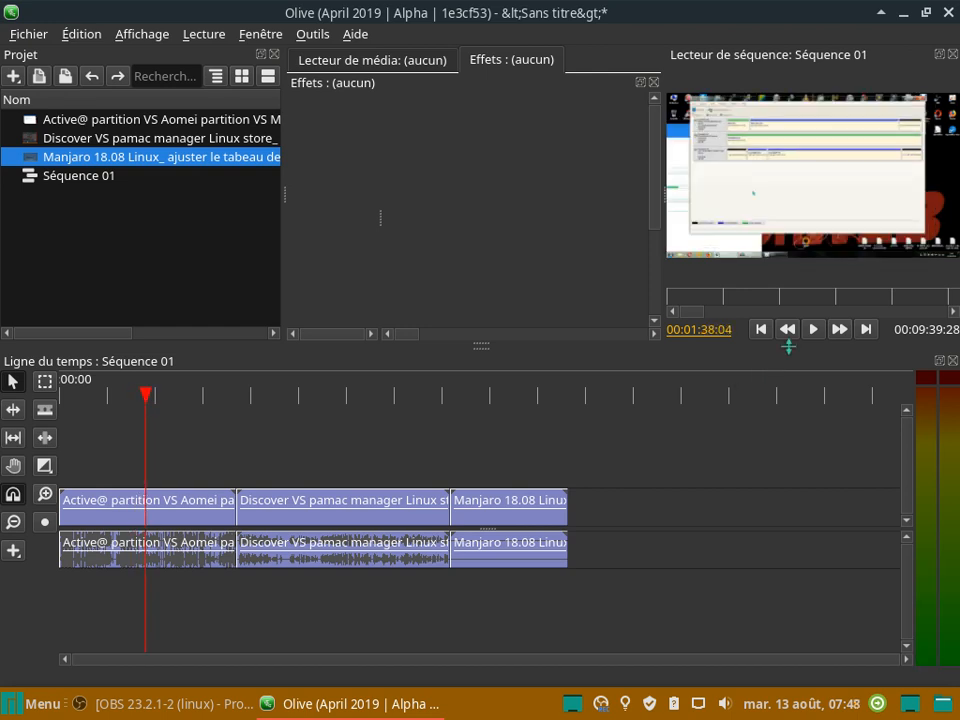
click(813, 330)
click(815, 332)
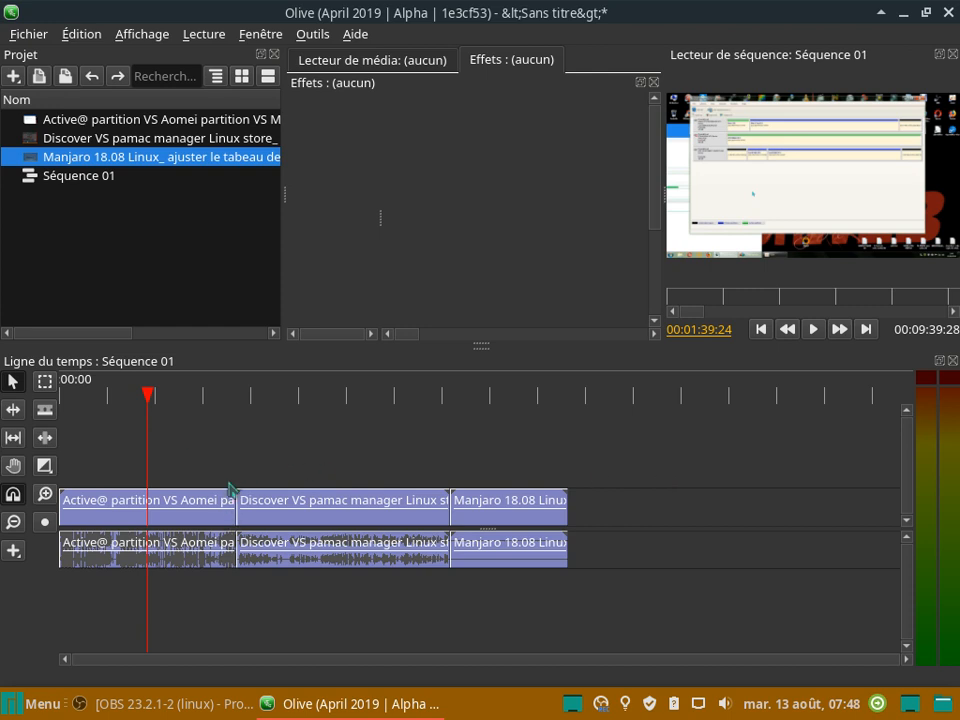
- Look through the generated elements the timeline offers, such as title, solid colour, bars, tone and noise, without adding any
click(12, 549)
click(12, 549)
click(13, 556)
click(13, 565)
click(13, 551)
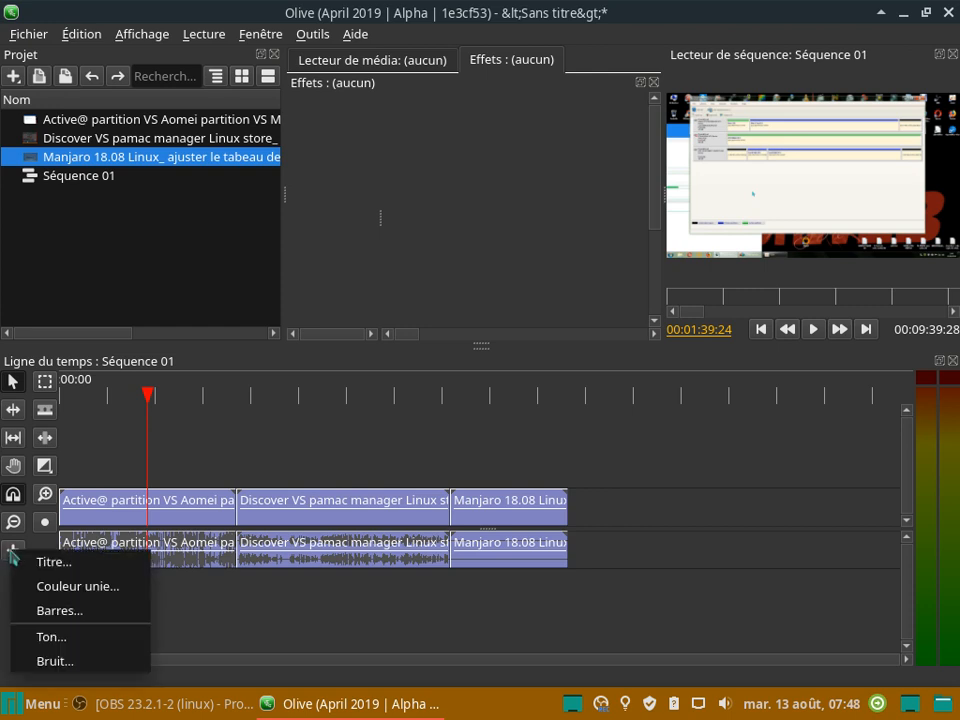
click(209, 599)
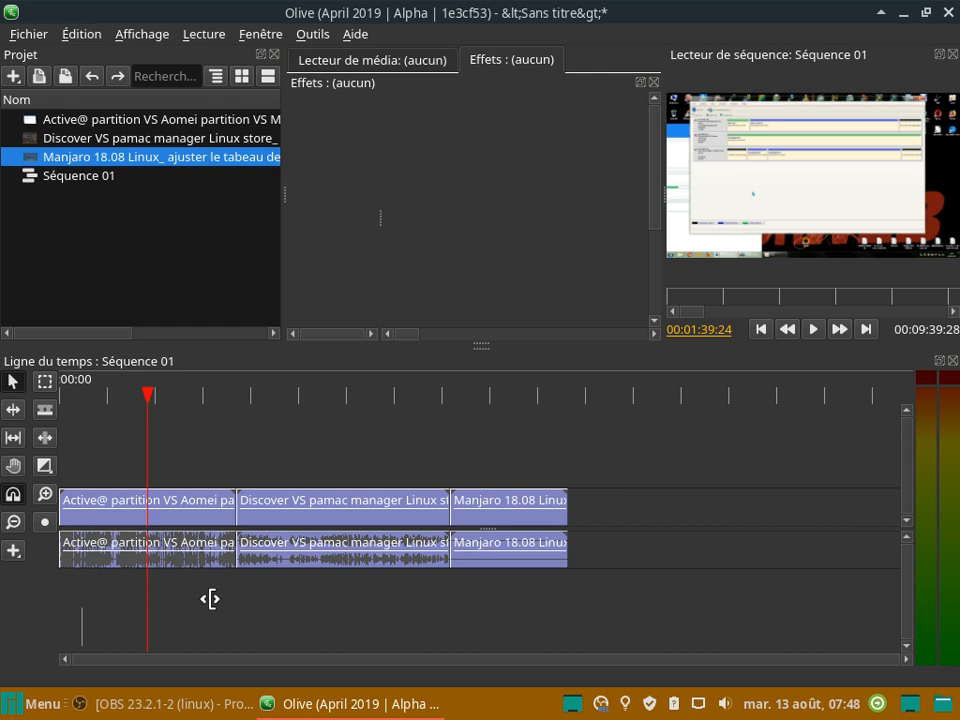
- Zoom in on the timeline around the playhead, move it back to 00:01:38:05 and play a short passage
click(45, 494)
click(45, 494)
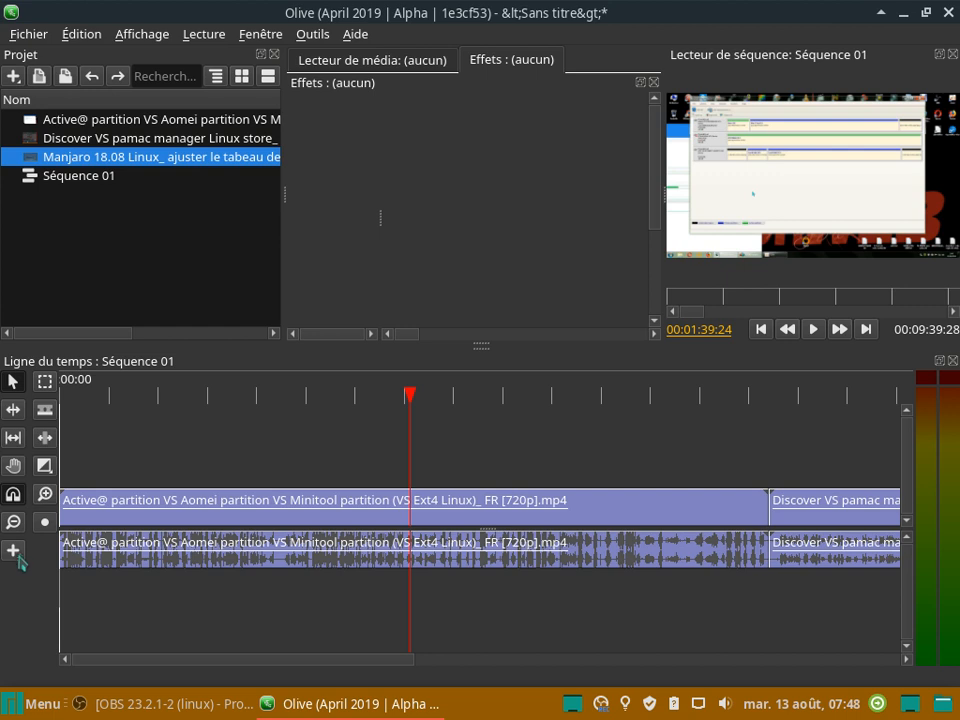
click(45, 494)
click(45, 494)
click(45, 494)
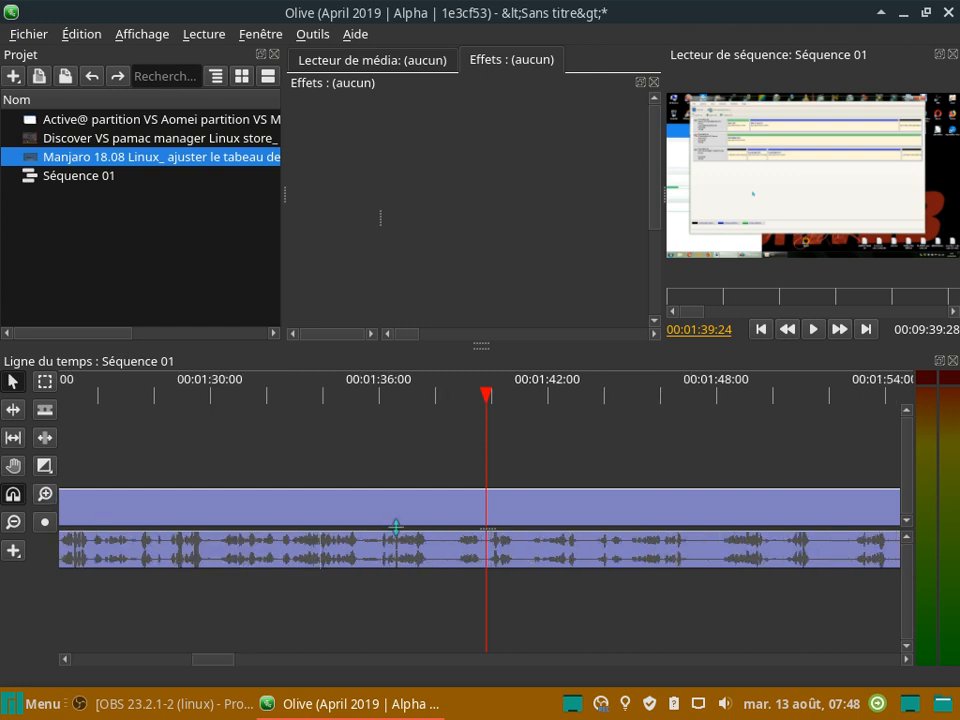
mouse_move(487, 393)
mouse_down()
mouse_move(411, 394)
mouse_move(442, 397)
mouse_up()
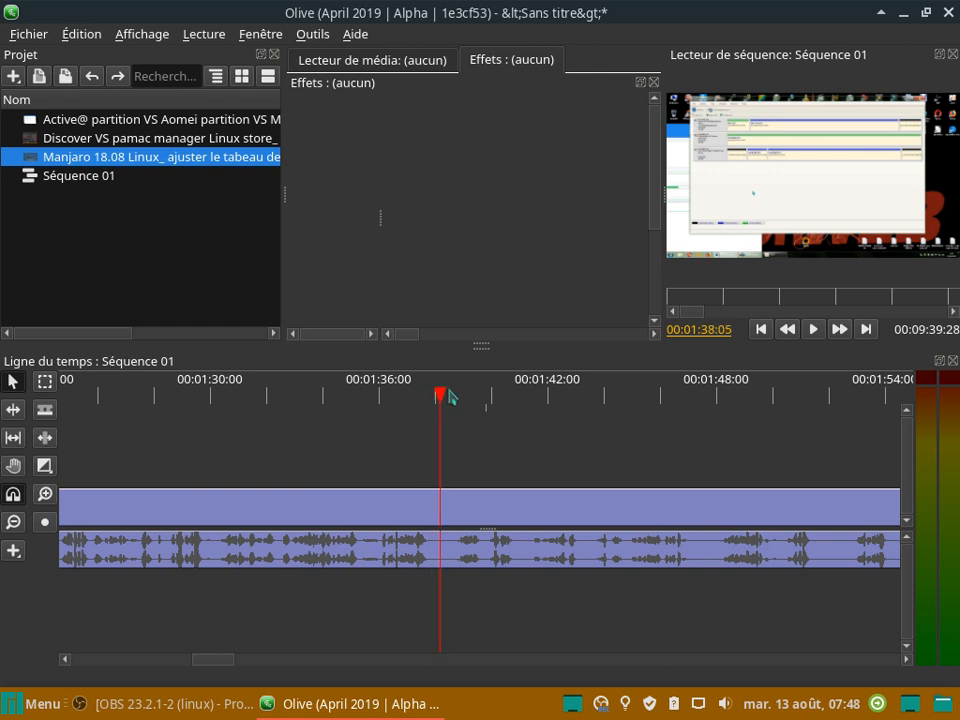
click(814, 331)
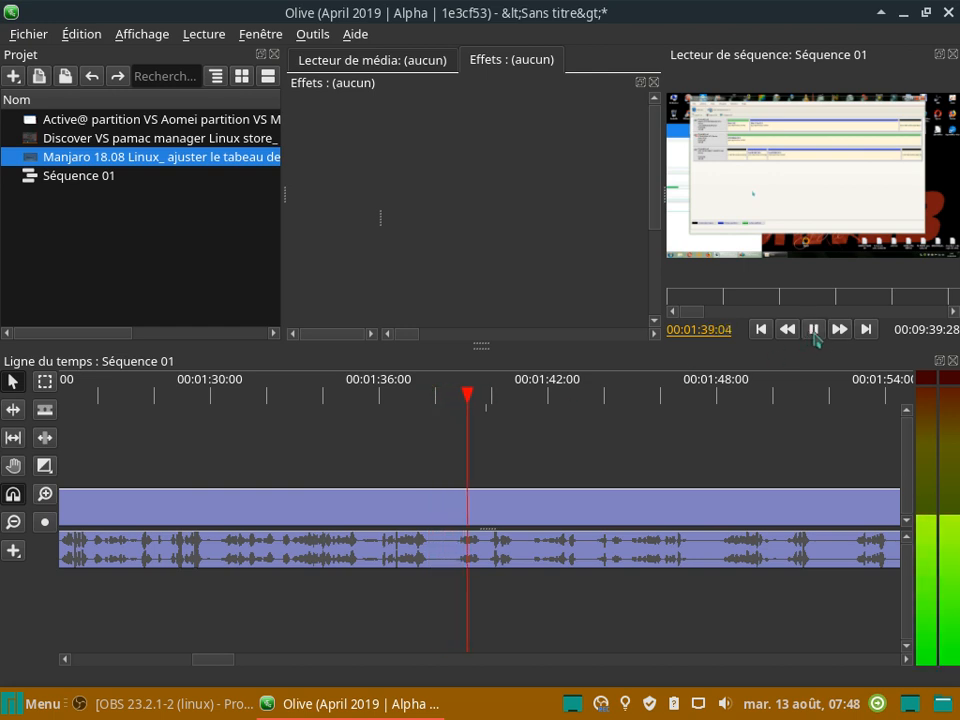
click(813, 331)
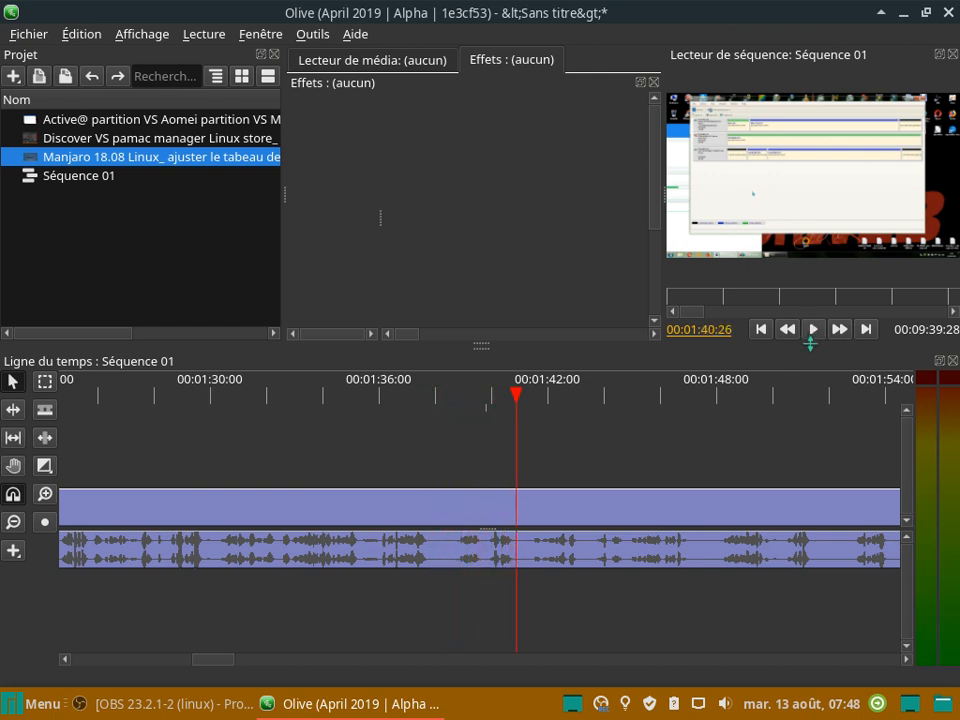
- Enlarge the sequence viewer by making it wider and giving the panels above the timeline more height
drag(668, 205, 557, 195)
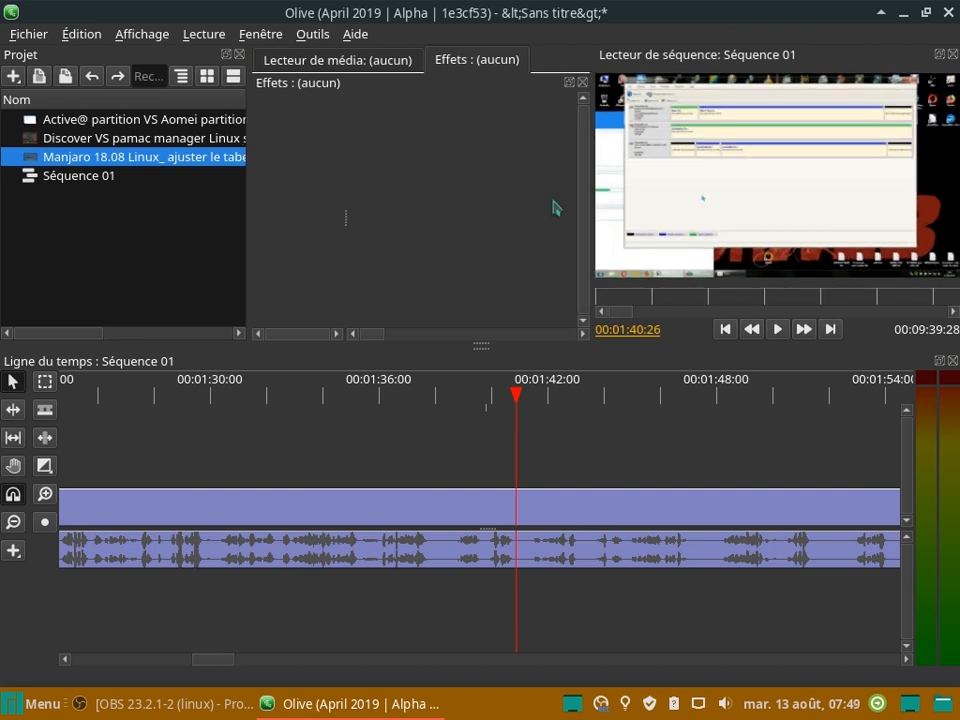
drag(479, 343, 478, 423)
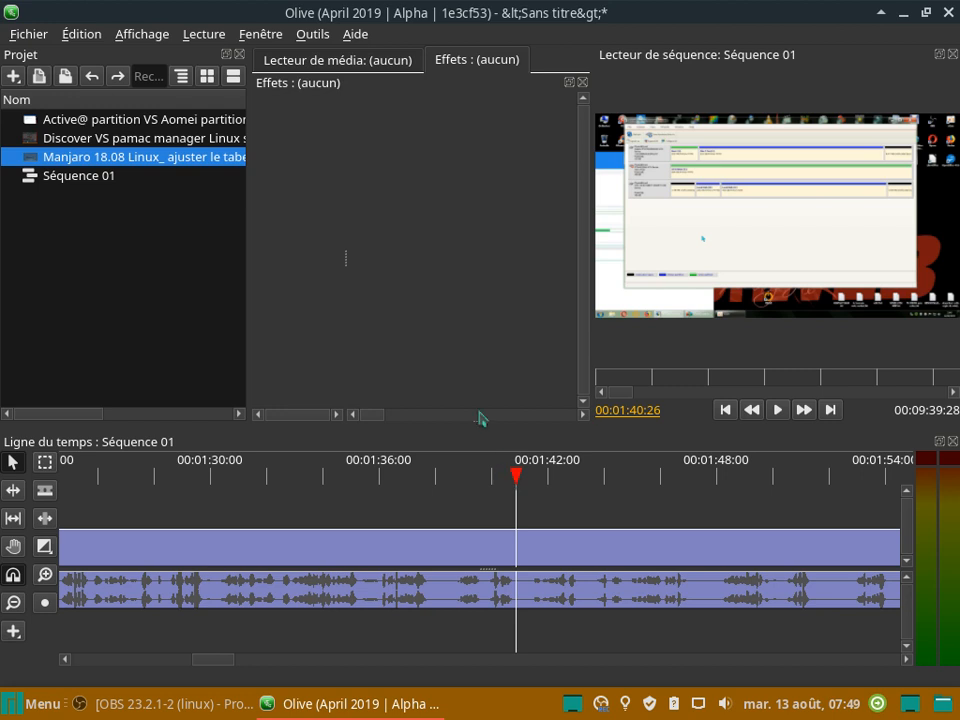
- Try Ripple Delete Empty Space in the empty area above the Active@ partition clip near the playhead, and undo it
right_click(516, 514)
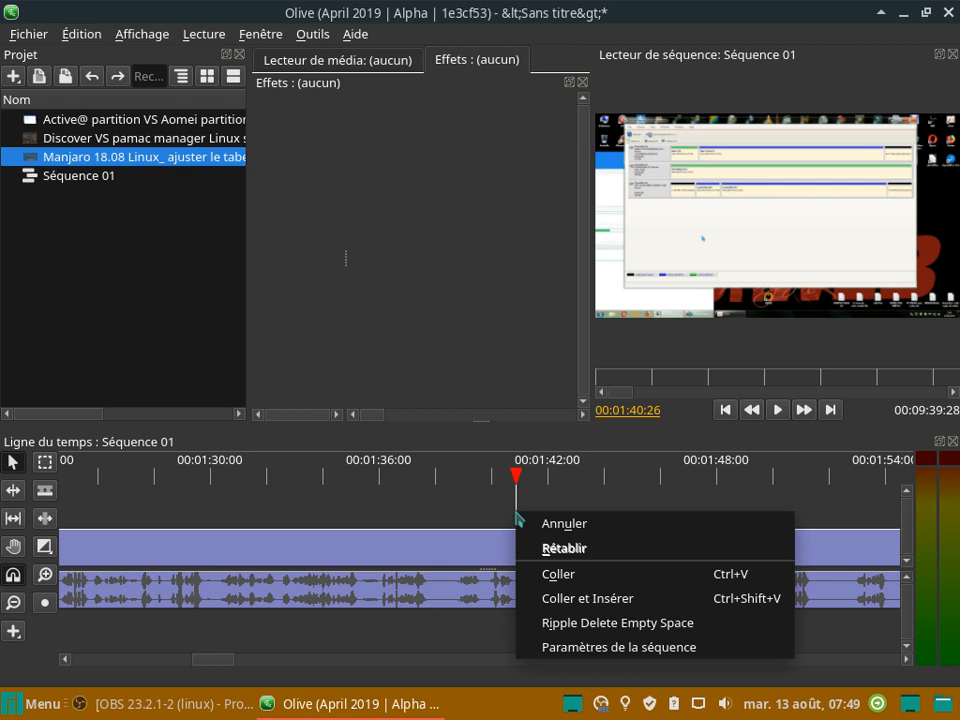
click(520, 492)
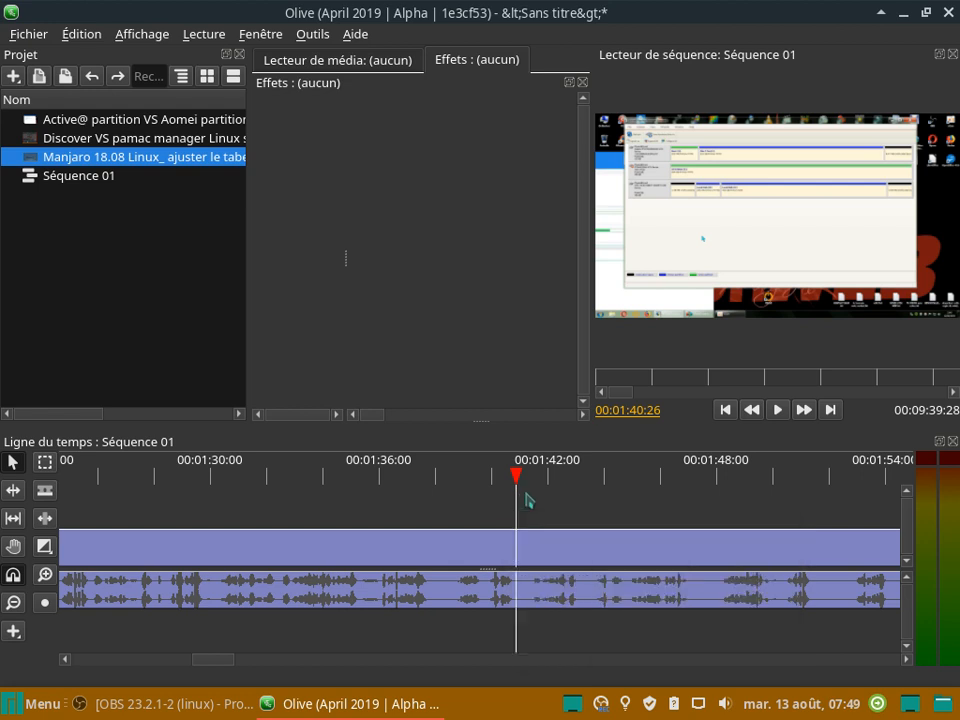
right_click(526, 492)
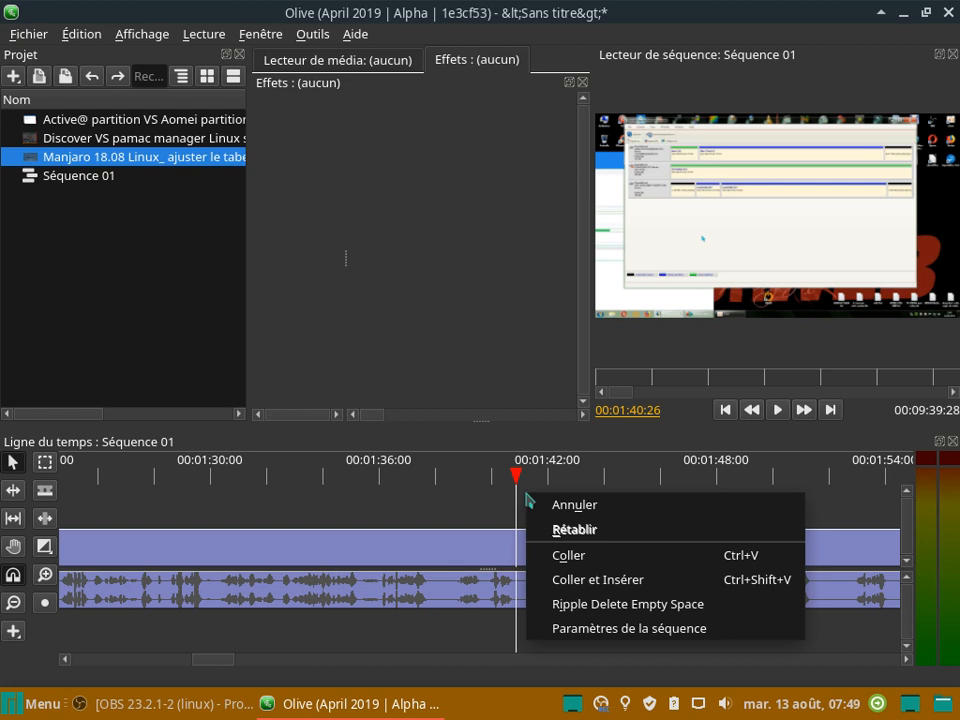
click(568, 605)
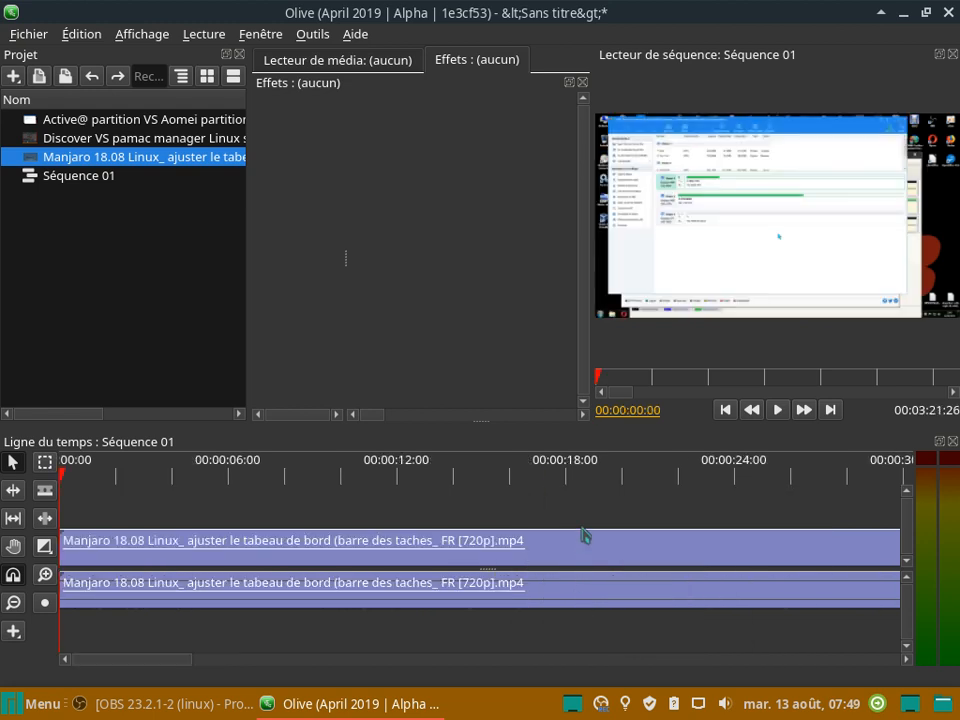
drag(161, 666, 141, 667)
click(92, 77)
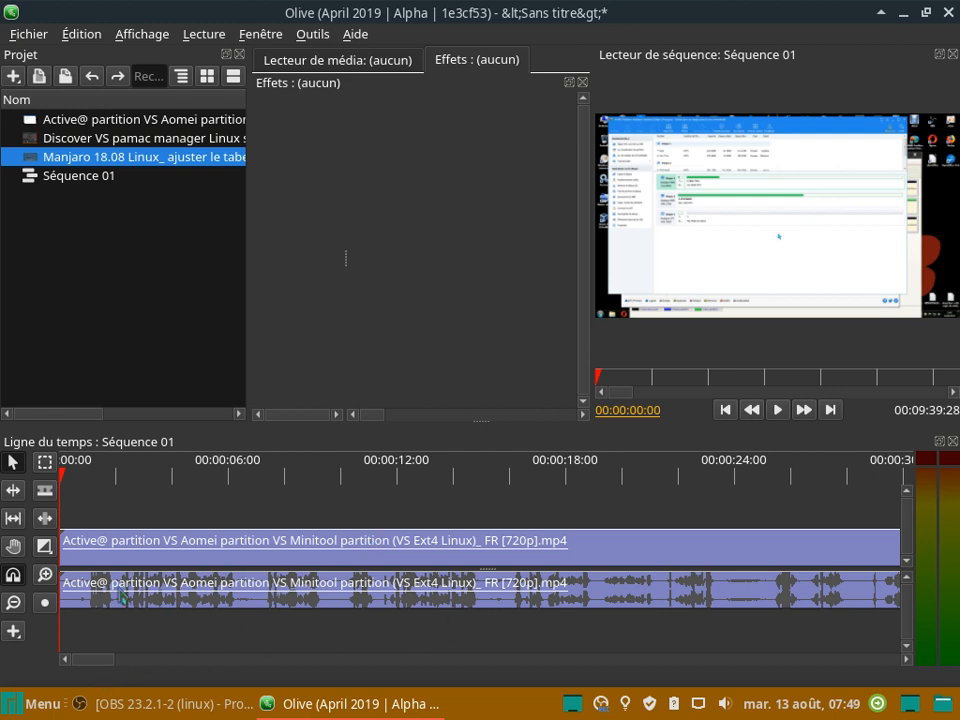
- Zoom out the timeline and check frames in the Active@ partition and Discover clips, leaving the playhead at about 00:06:39
click(15, 604)
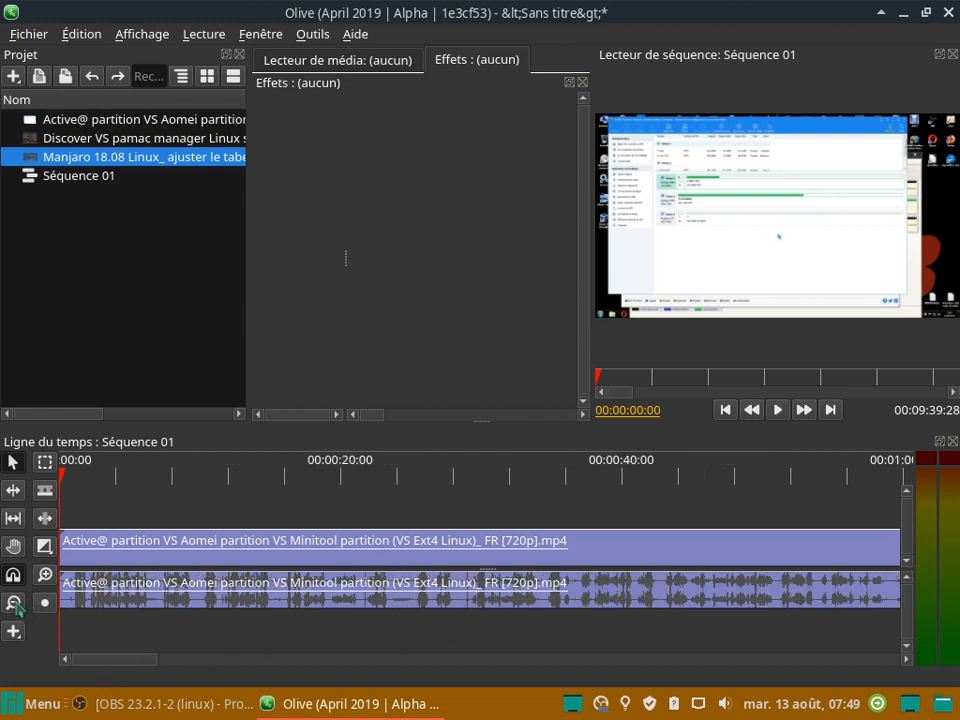
click(15, 604)
click(15, 604)
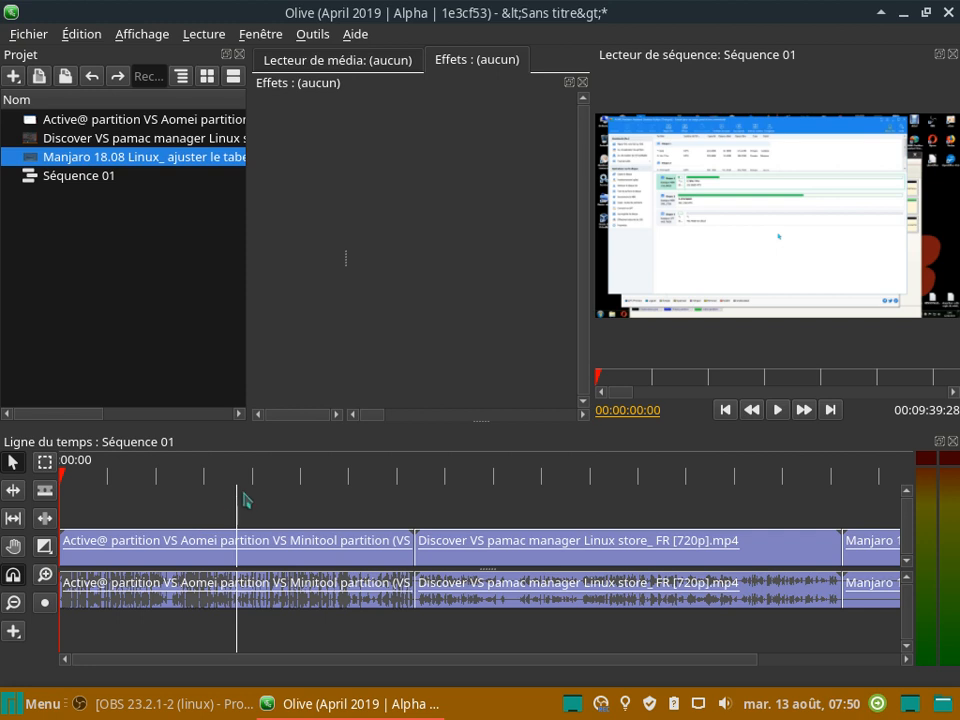
click(363, 478)
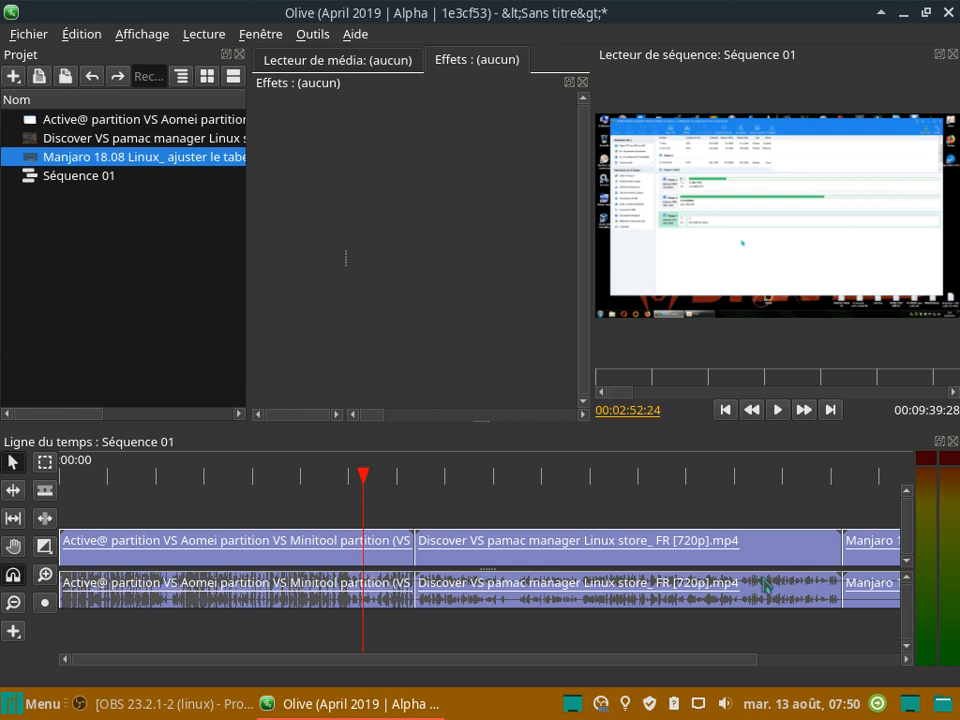
click(796, 477)
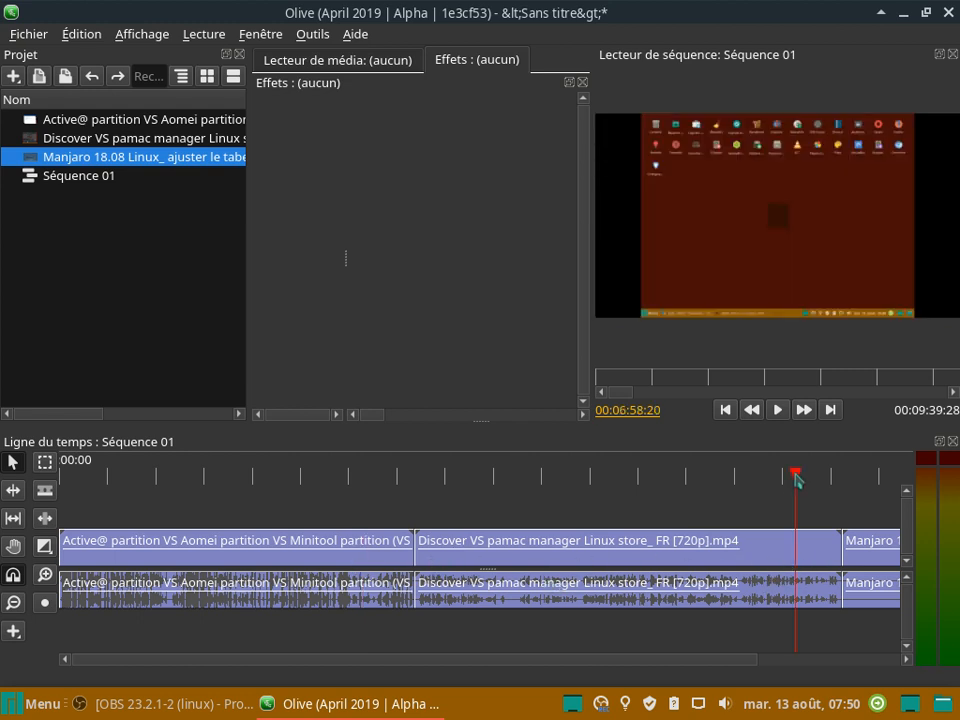
drag(796, 477, 763, 478)
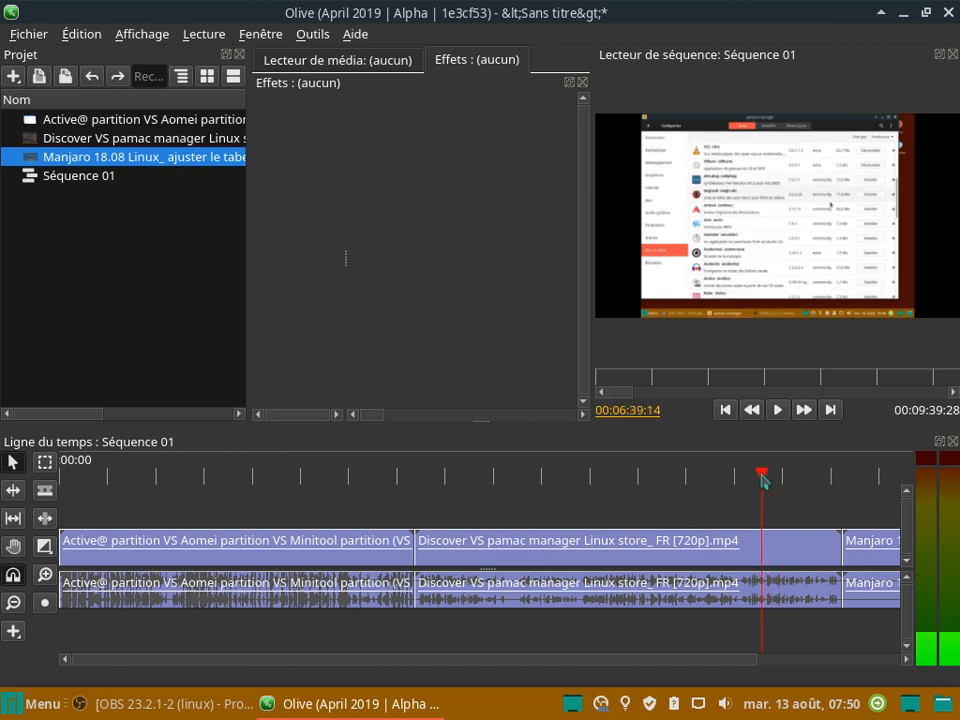
- Split the Discover clip at 00:06:39:14, move the playhead back to 00:06:28:24 and select the clip's short end piece
click(72, 34)
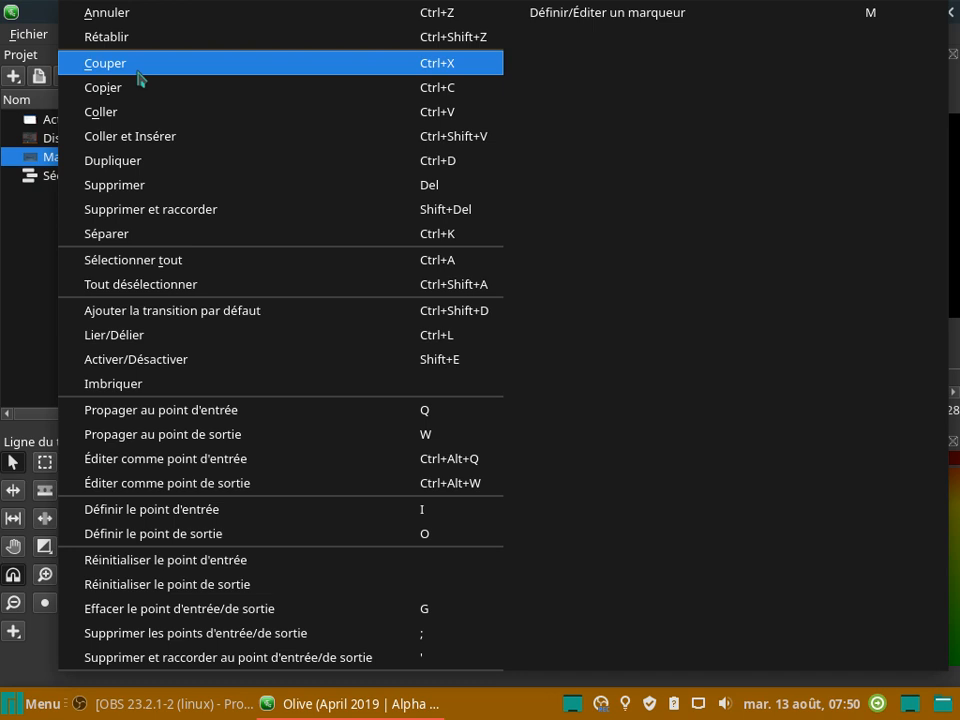
click(144, 234)
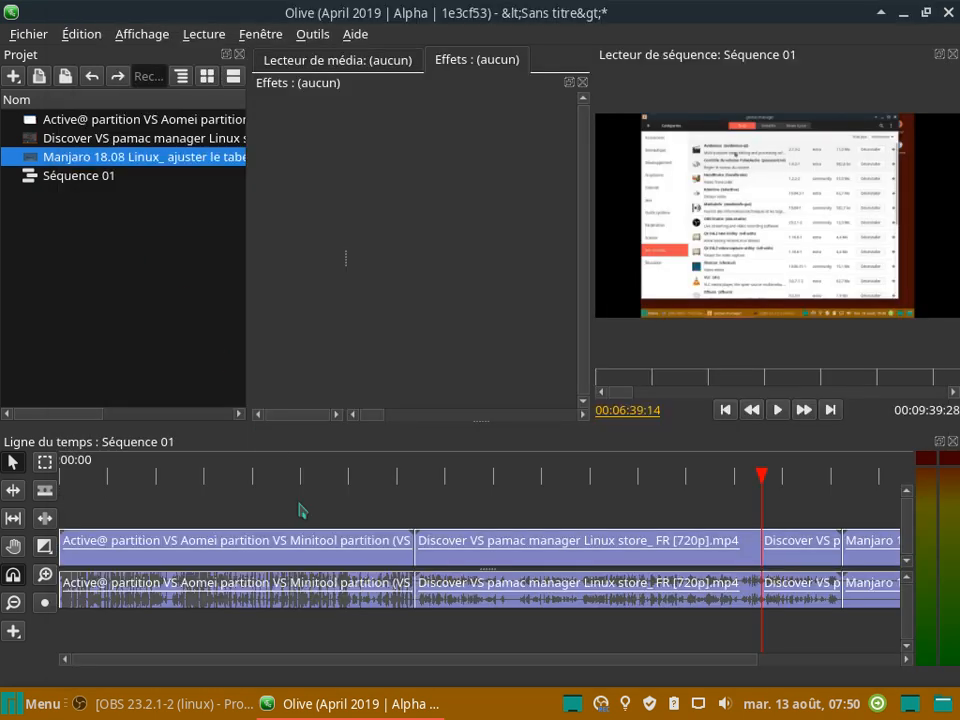
drag(755, 480, 746, 480)
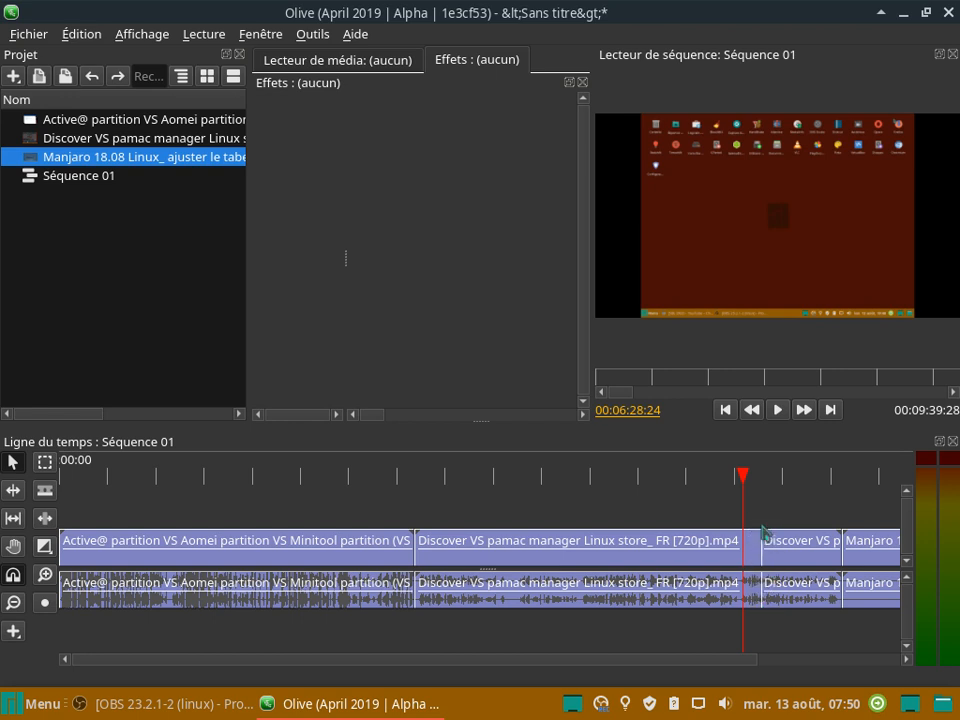
mouse_move(801, 550)
mouse_down()
mouse_move(802, 515)
mouse_move(790, 545)
mouse_up()
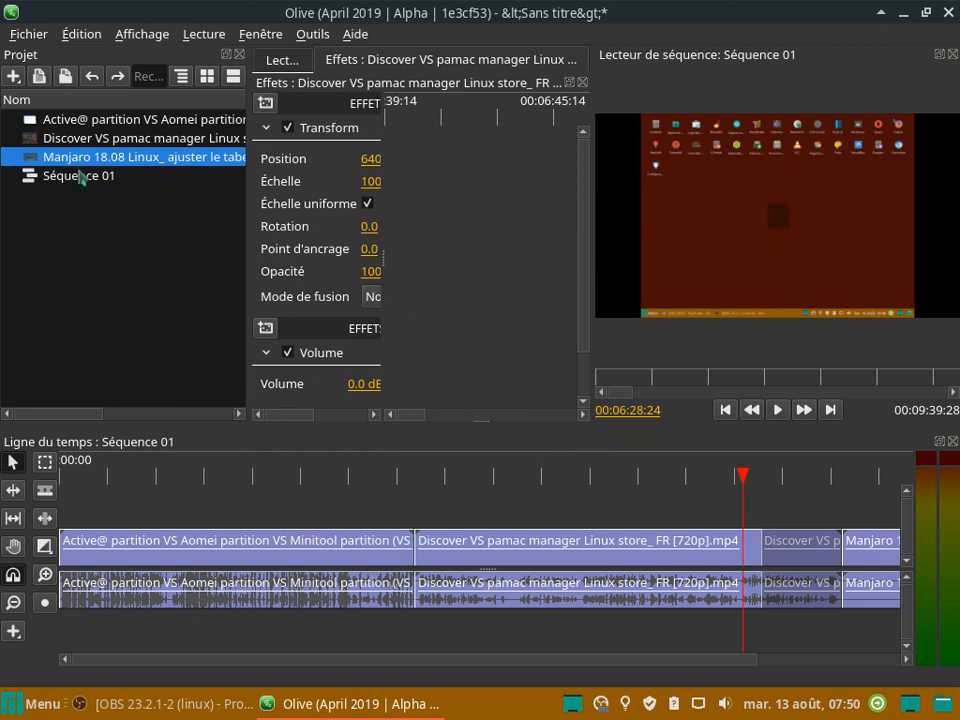
click(70, 34)
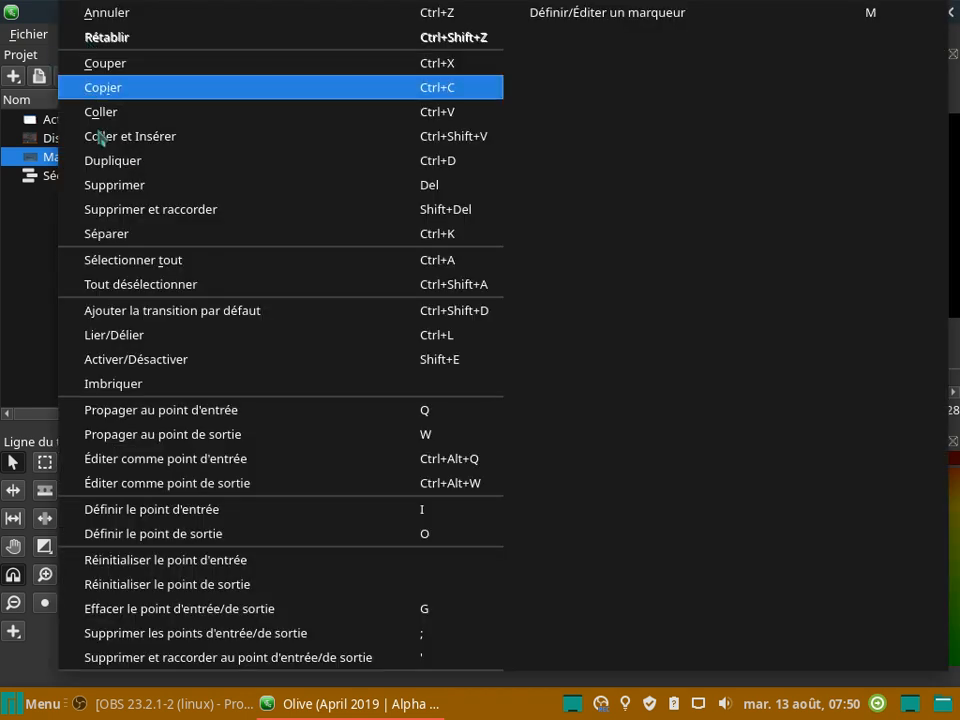
click(45, 240)
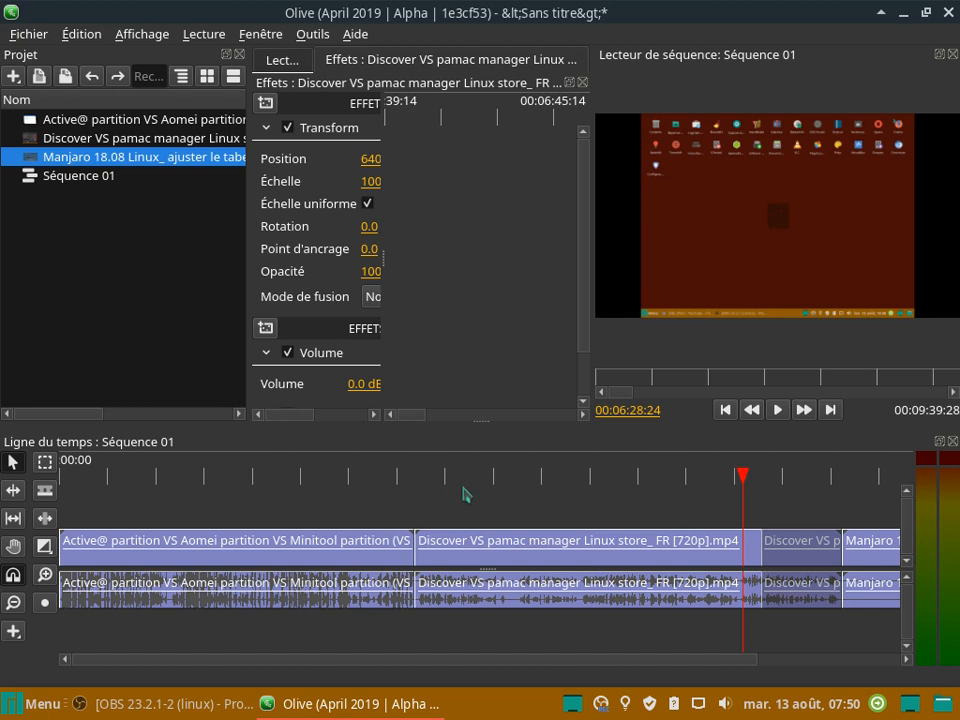
right_click(562, 552)
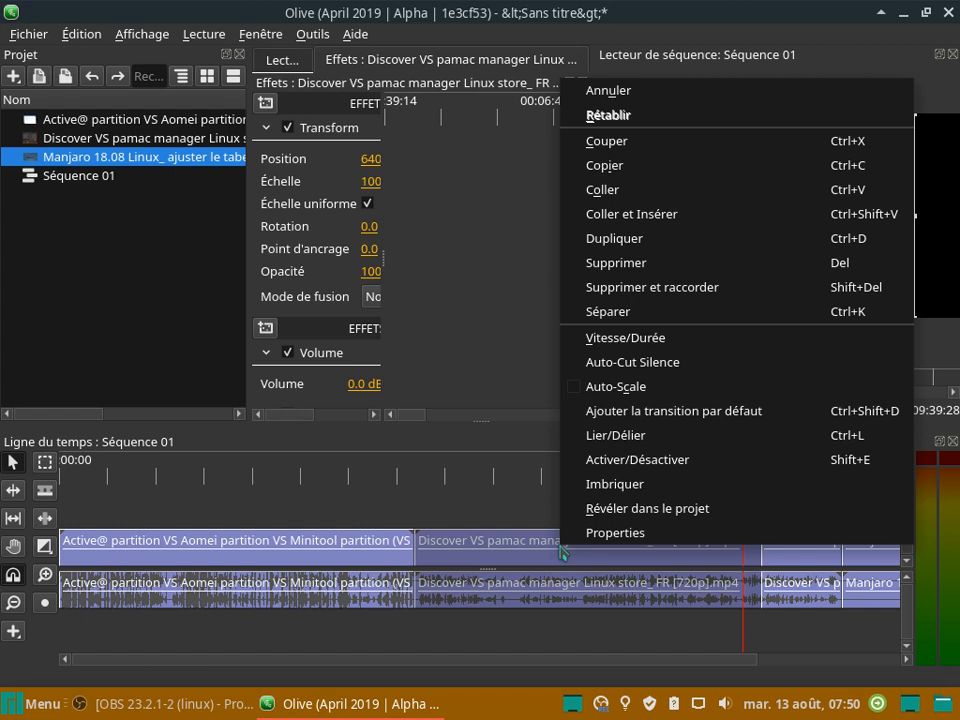
click(552, 508)
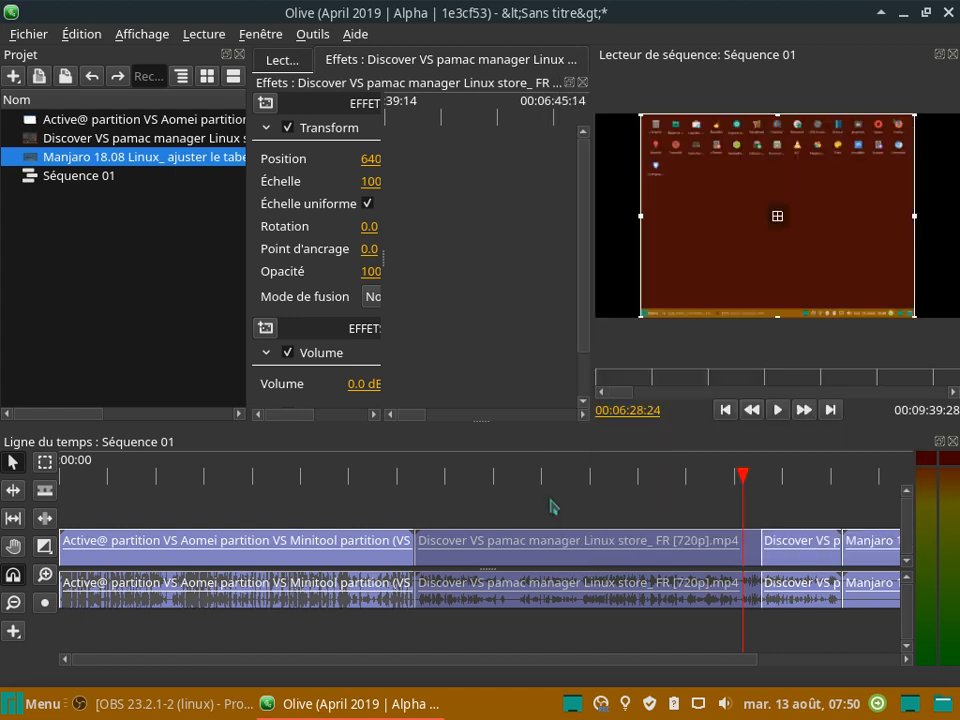
click(574, 493)
- Move the playhead to 00:05:02:12 and split the longer Discover piece there
drag(746, 482, 591, 476)
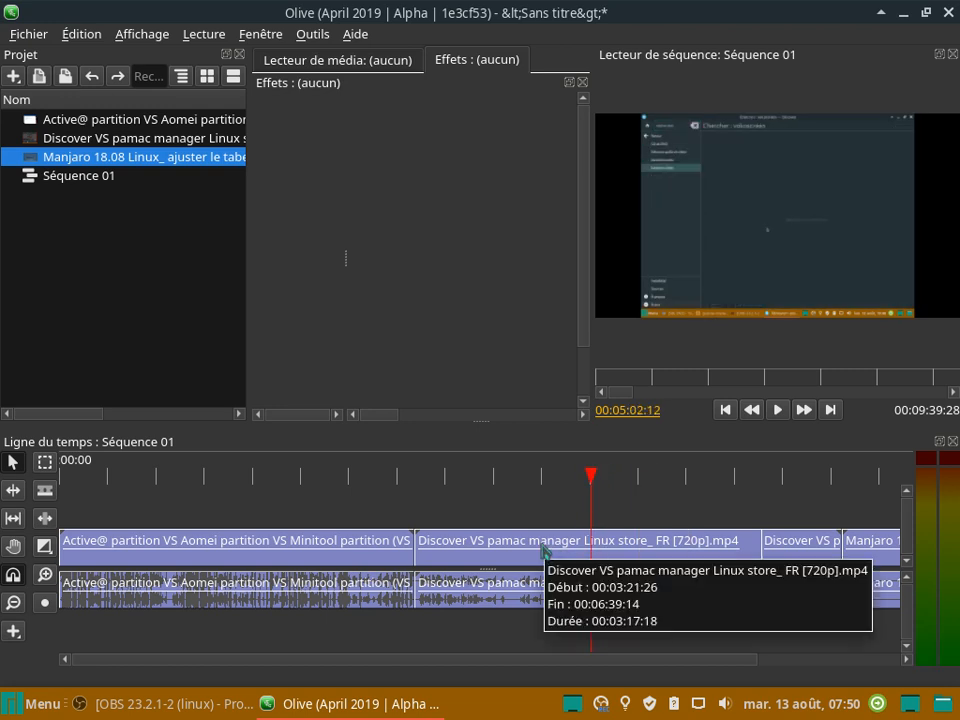
right_click(542, 548)
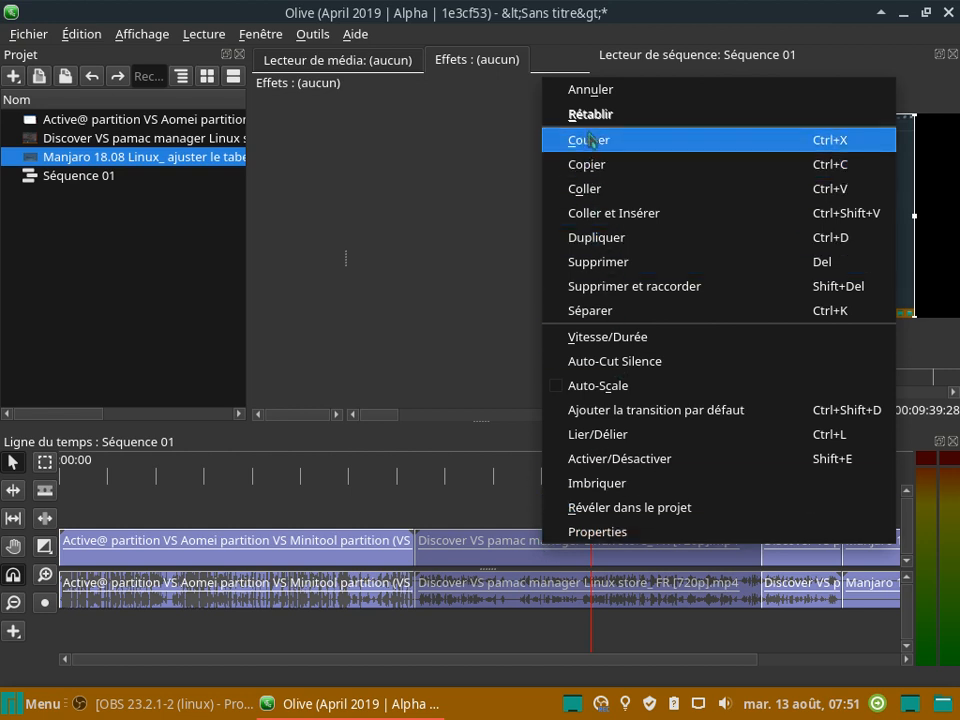
click(612, 318)
- Move the playhead back to 00:04:13:26, select only the first Discover piece and review the editing commands available for it
click(607, 476)
drag(607, 476, 568, 476)
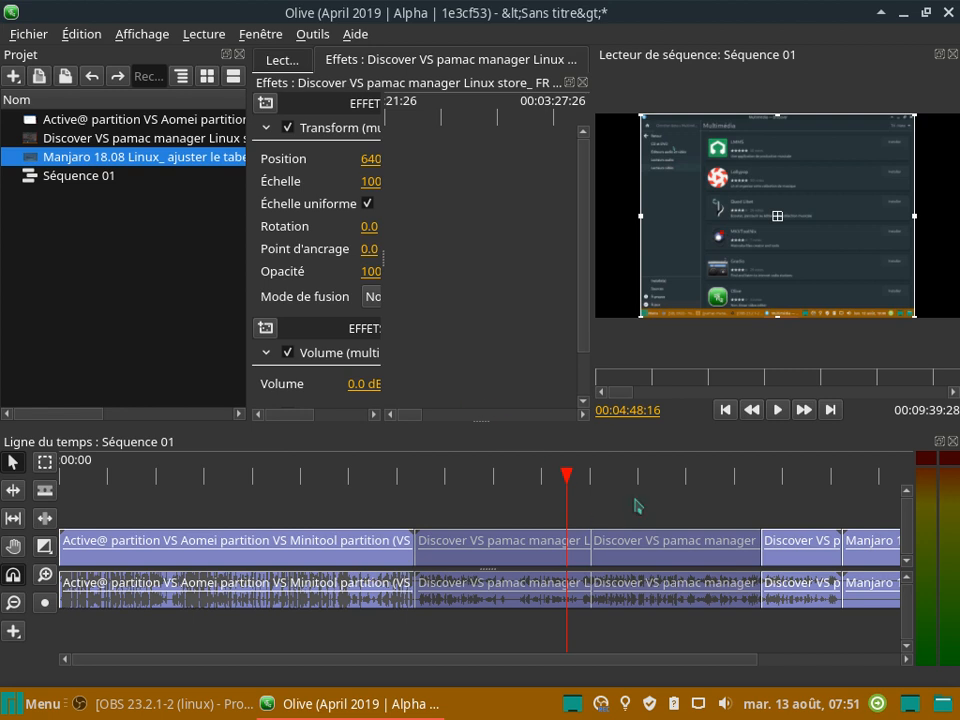
drag(572, 476, 507, 480)
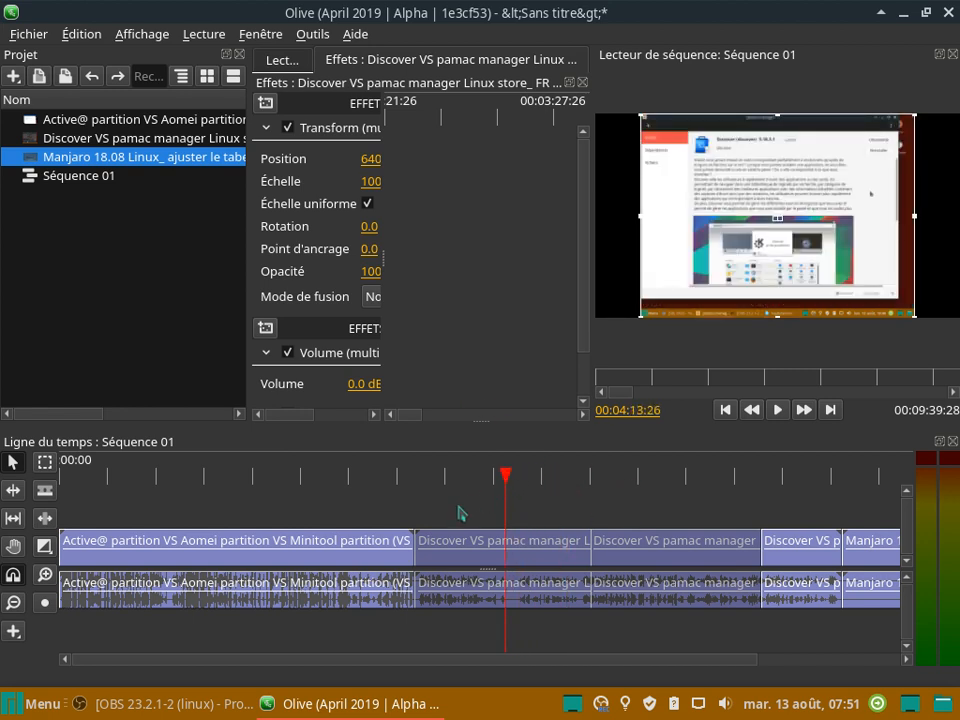
right_click(476, 512)
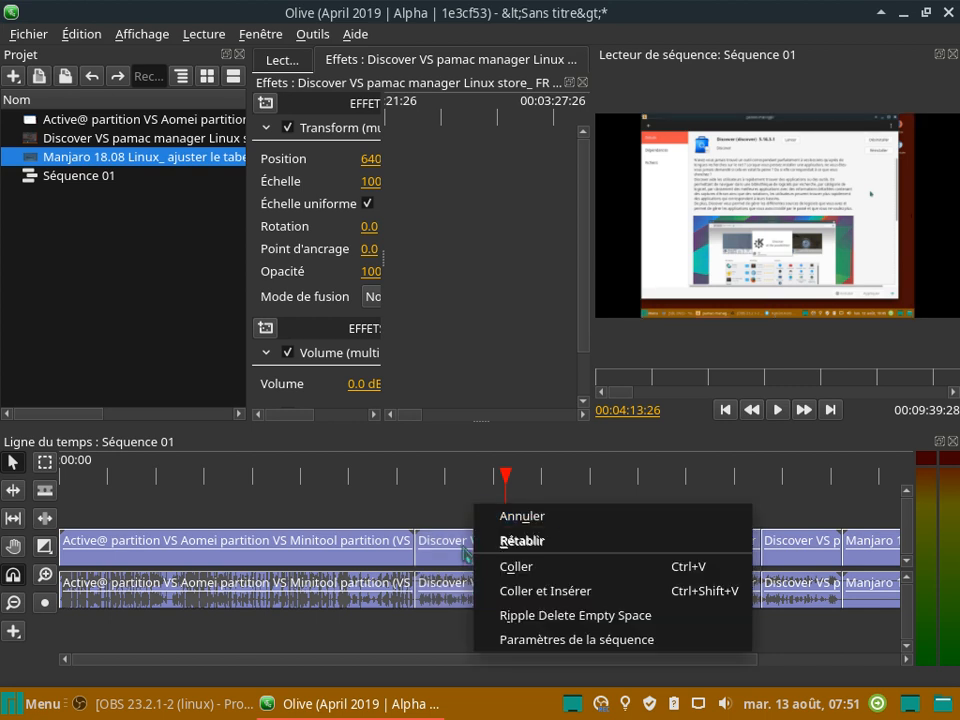
click(463, 551)
right_click(463, 552)
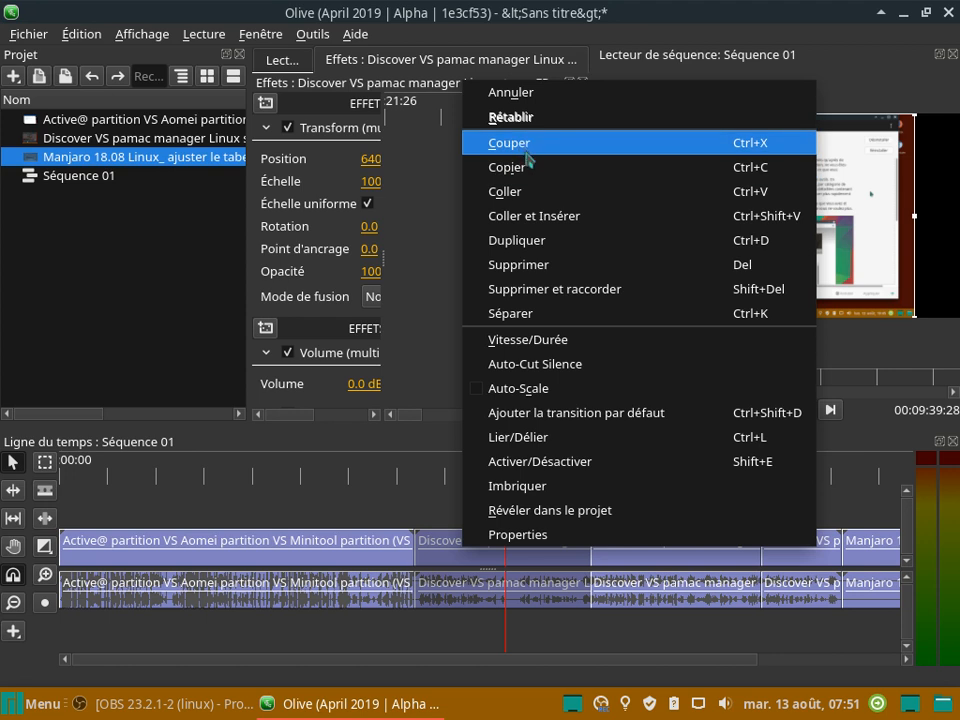
click(463, 495)
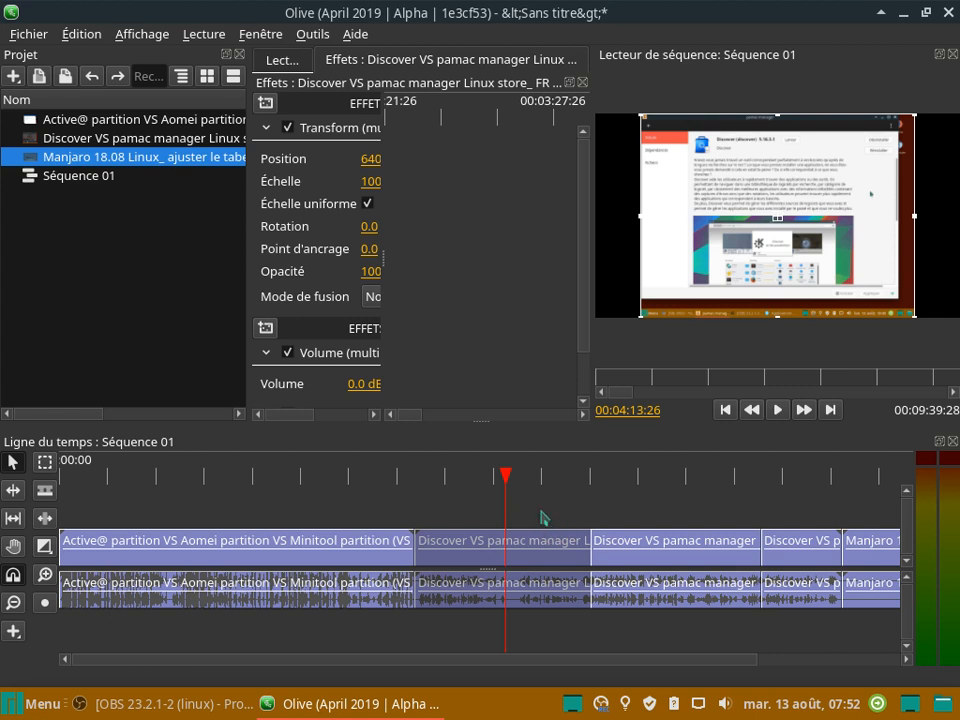
right_click(472, 553)
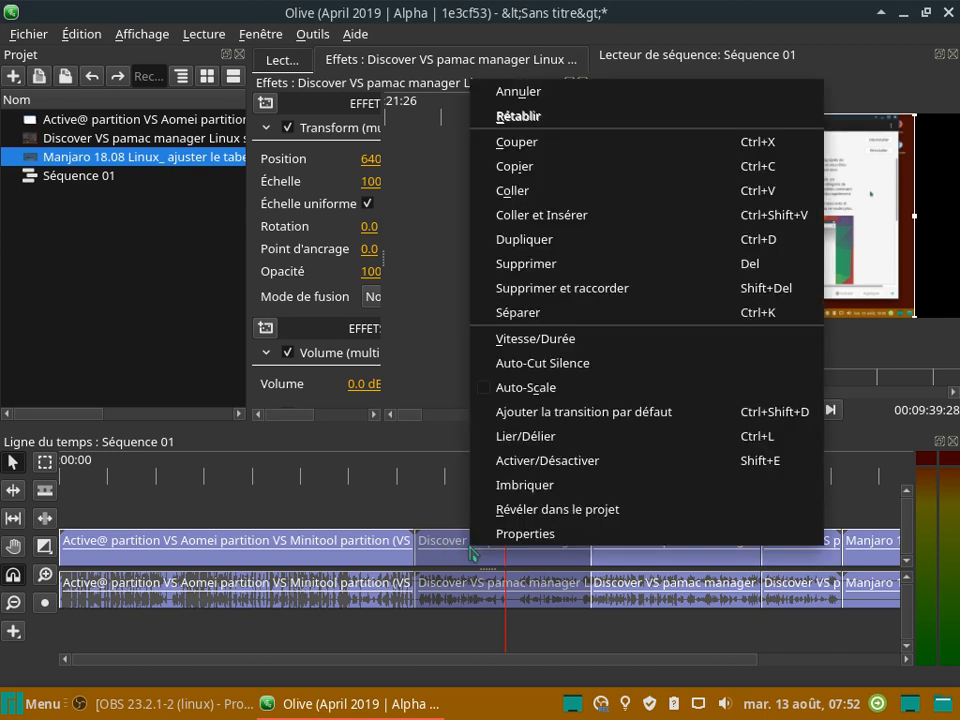
click(443, 508)
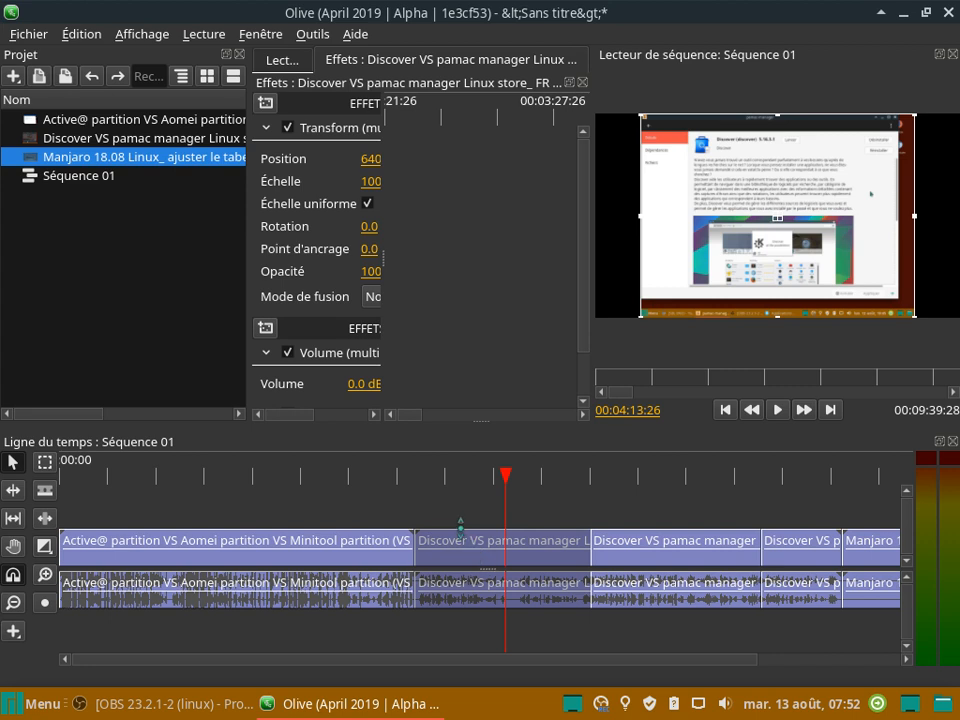
- Widen the effect parameter area until the full Transform and Volume settings and their keyframe controls fit
drag(381, 266, 441, 266)
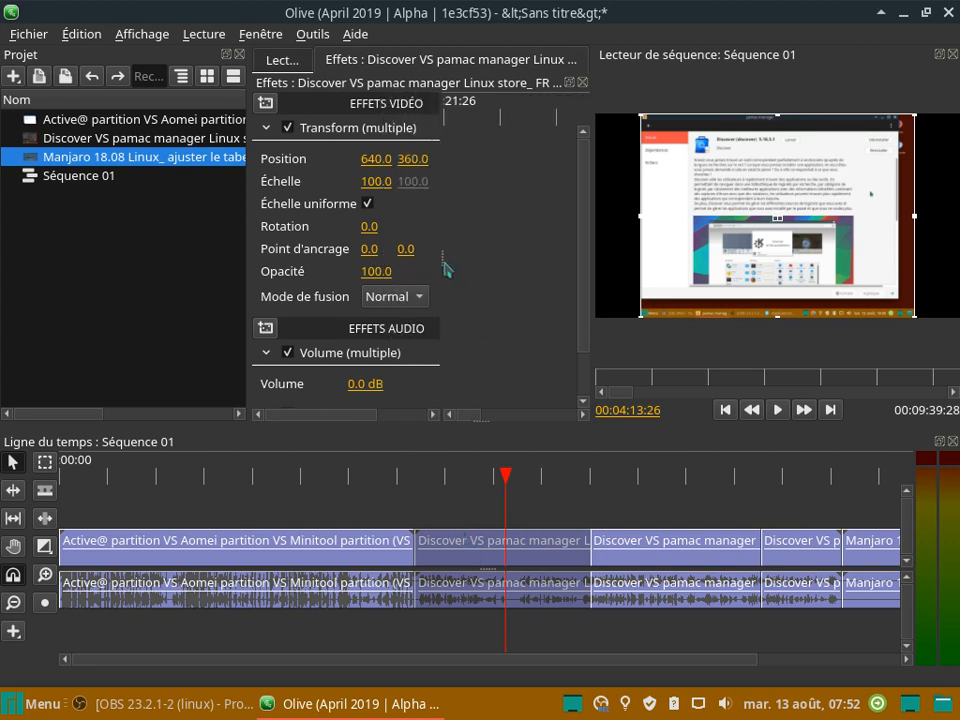
drag(441, 260, 531, 257)
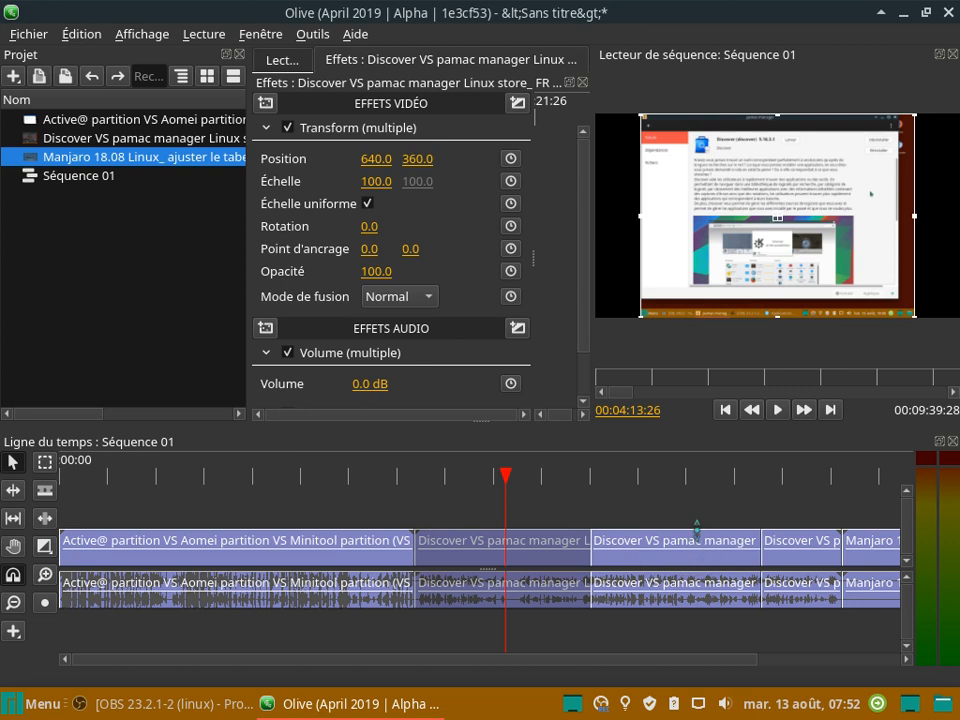
drag(726, 659, 693, 675)
scroll(122, 418, right, 1)
scroll(122, 418, right, 2)
scroll(96, 416, left, 4)
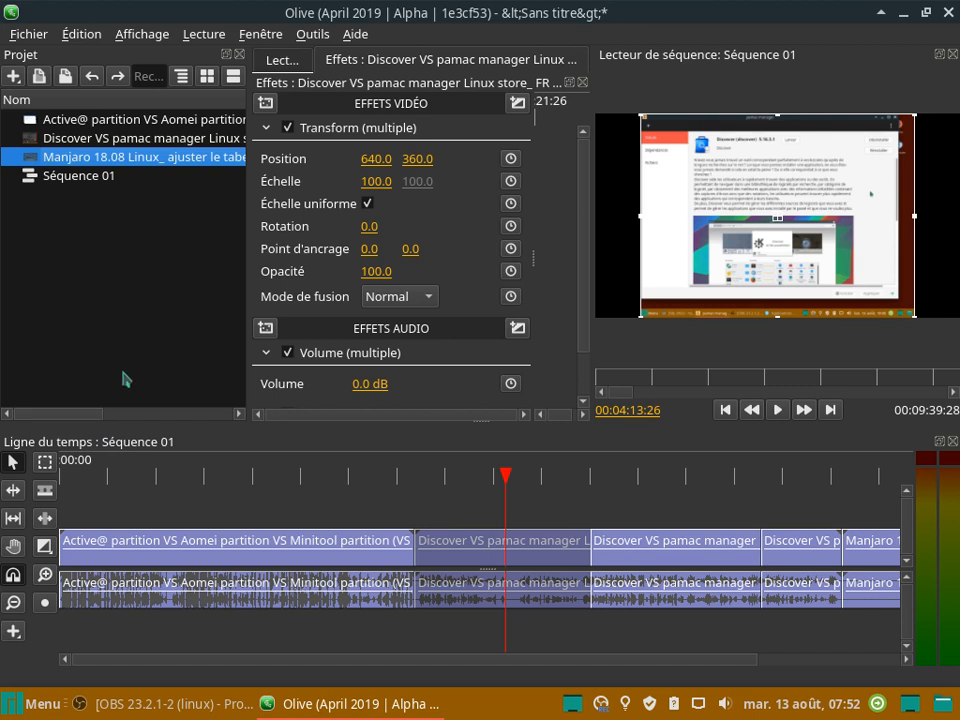